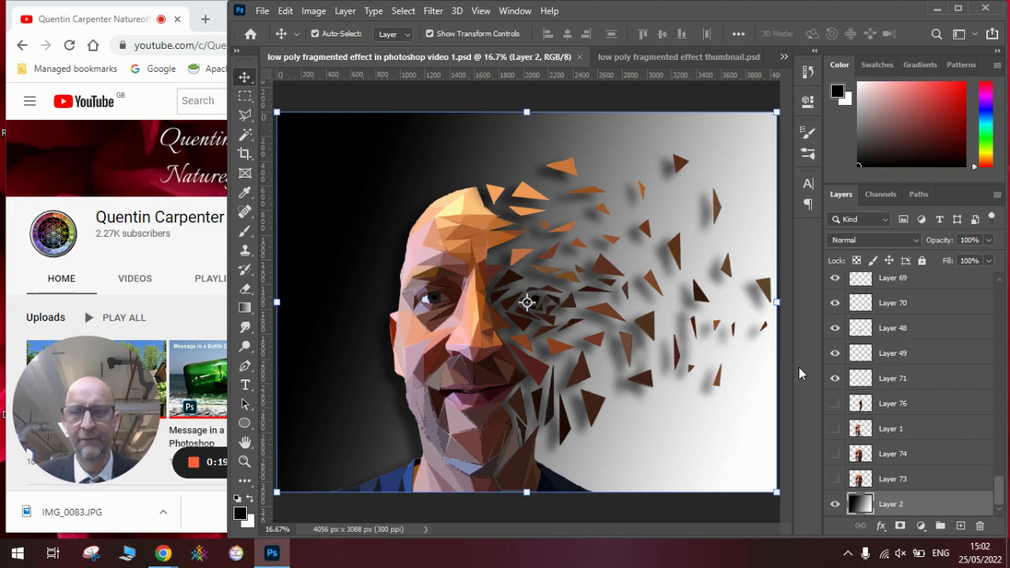
Hide the triangle fragment layers and every other layer except the gradient Layer 2.
{"action": "left_click_drag", "start_coordinate": [835, 378], "coordinate": [841, 245]}
{"action": "left_click_drag", "start_coordinate": [998, 297], "coordinate": [998, 498]}
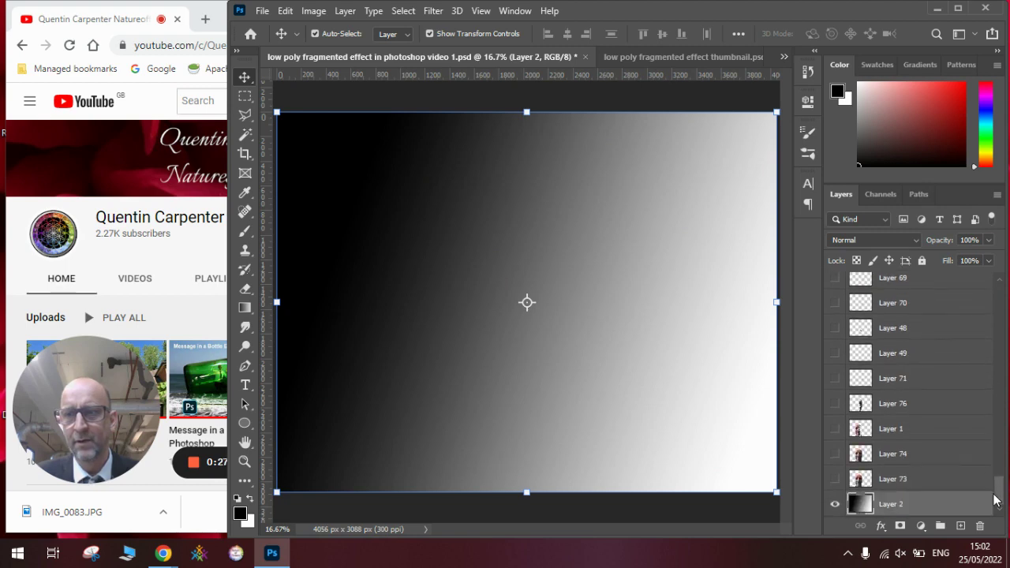
Turn on the face photo Layer 73 and lasso a small triangle on the forehead.
{"action": "left_click", "coordinate": [836, 479]}
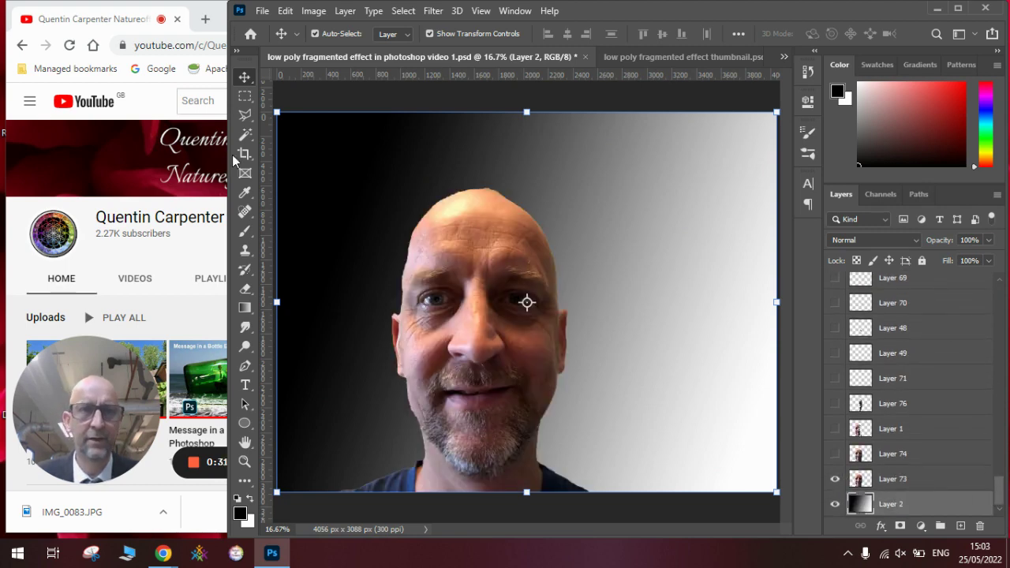
{"action": "left_click", "coordinate": [244, 115]}
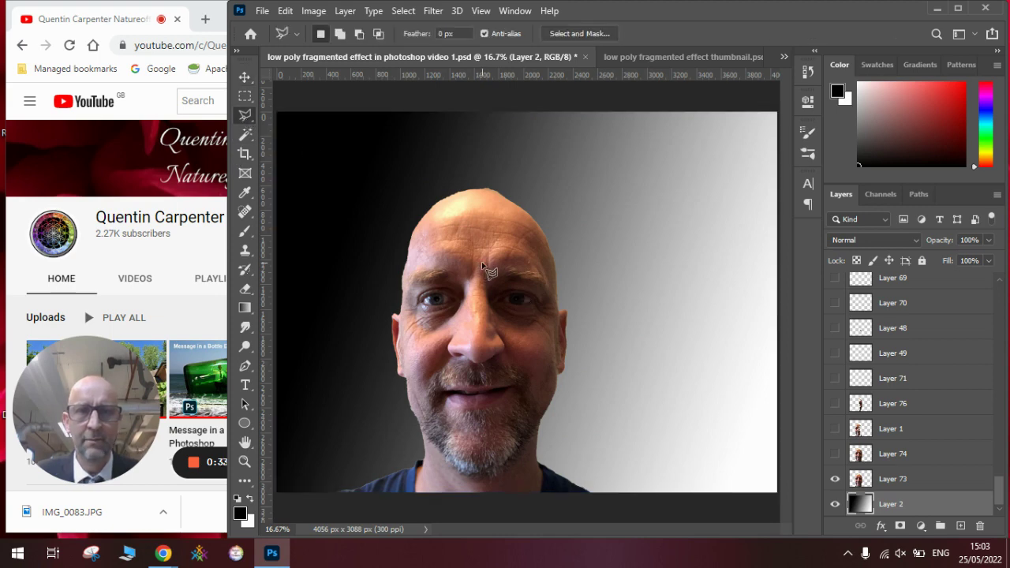
{"action": "mouse_move", "coordinate": [484, 266]}
{"action": "left_mouse_down"}
{"action": "mouse_move", "coordinate": [509, 255]}
{"action": "mouse_move", "coordinate": [489, 281]}
{"action": "mouse_move", "coordinate": [487, 271]}
{"action": "left_mouse_up"}
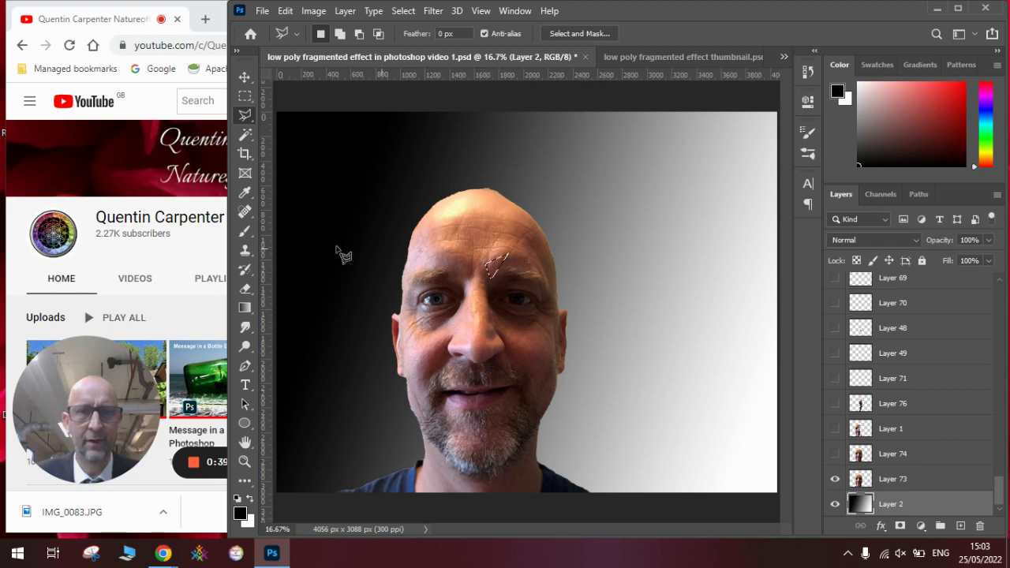
Sample a forehead skin tone from Layer 73 and add a new empty Layer 77 for painting.
{"action": "left_click", "coordinate": [246, 195]}
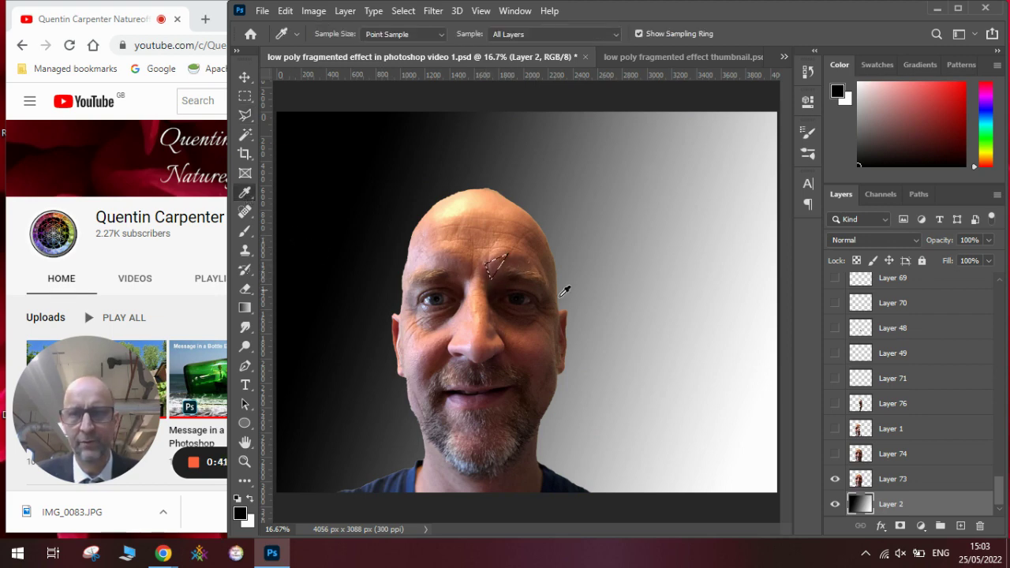
{"action": "left_click", "coordinate": [919, 479]}
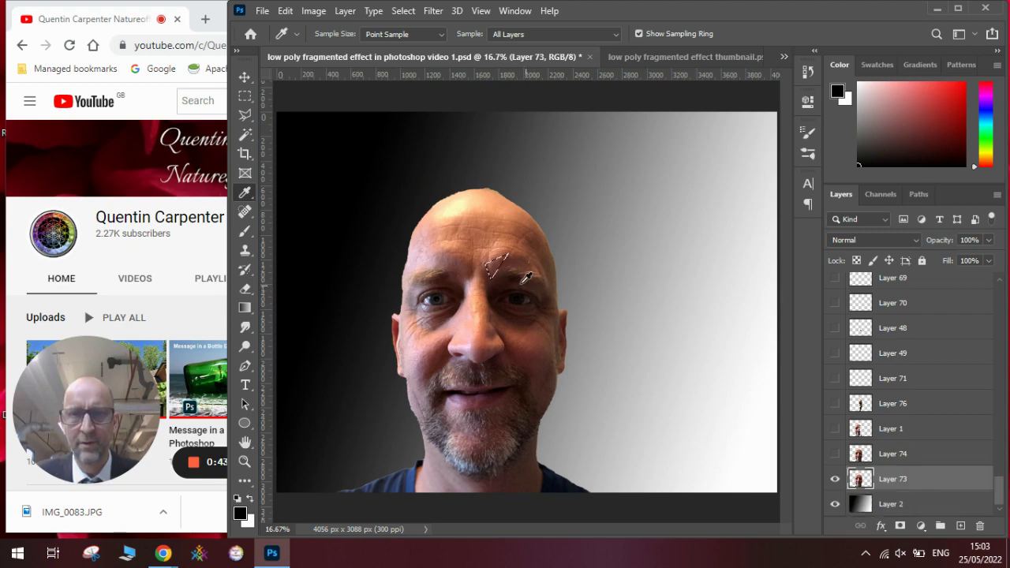
{"action": "left_click", "coordinate": [491, 269]}
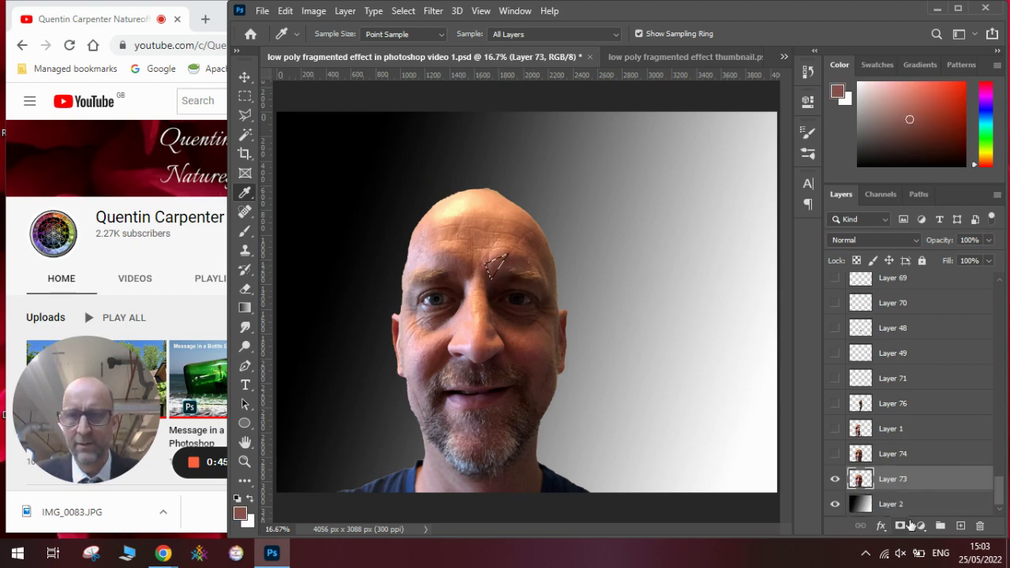
{"action": "left_click", "coordinate": [960, 525]}
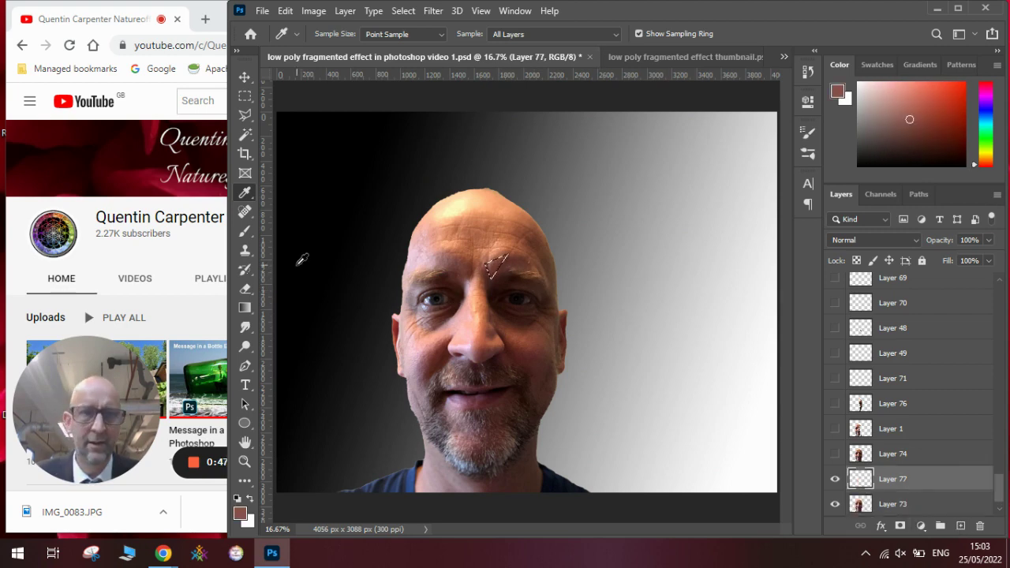
{"action": "left_click_drag", "start_coordinate": [250, 308], "coordinate": [293, 323]}
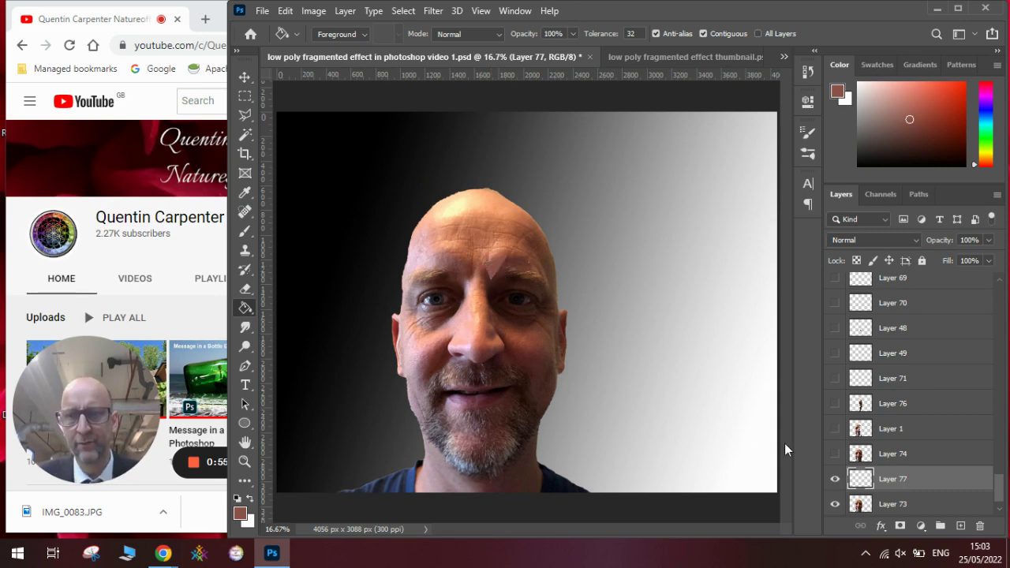
Turn on Layer 74's low-poly face and the empty Layer 77.
{"action": "left_click", "coordinate": [835, 454]}
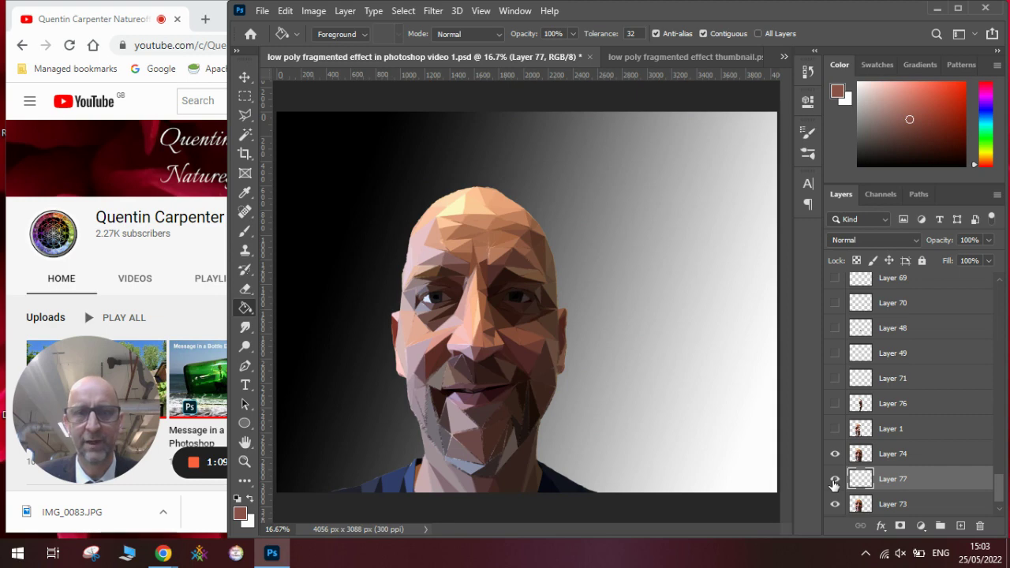
{"action": "left_click", "coordinate": [833, 480]}
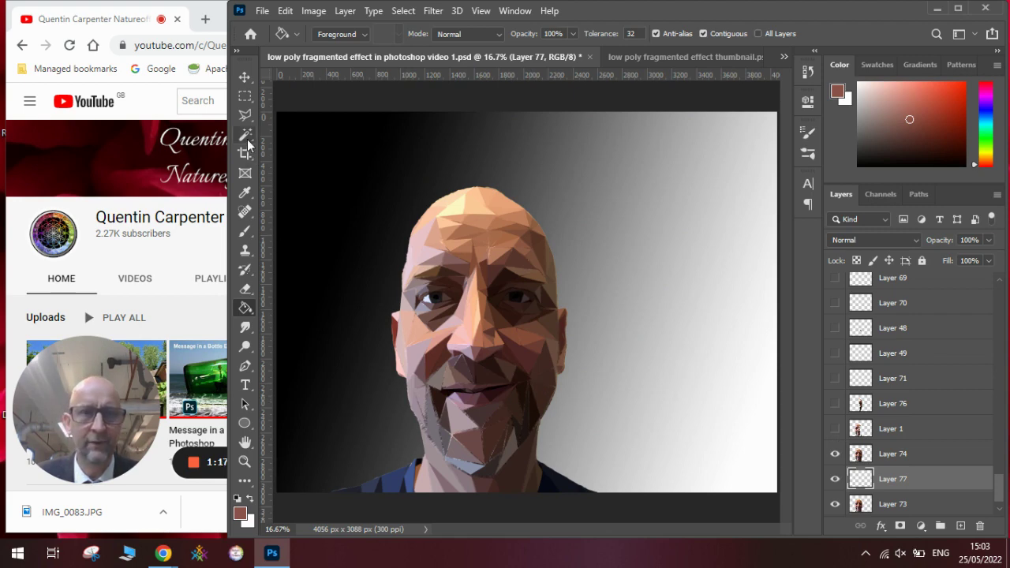
Trace a Polygonal Lasso outline from the crown down the right side of the head to the chin.
{"action": "left_click", "coordinate": [245, 115]}
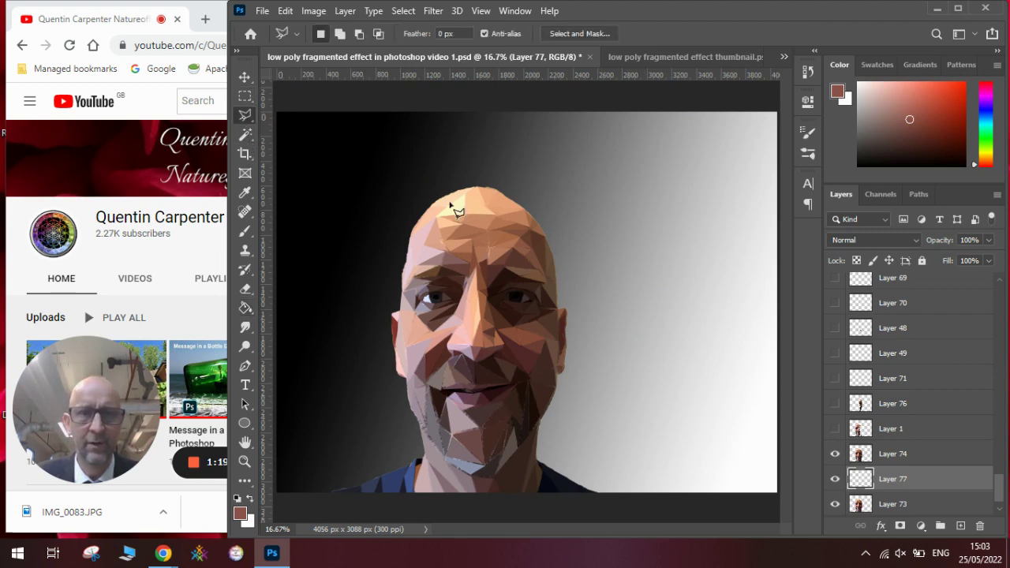
{"action": "left_click", "coordinate": [490, 206]}
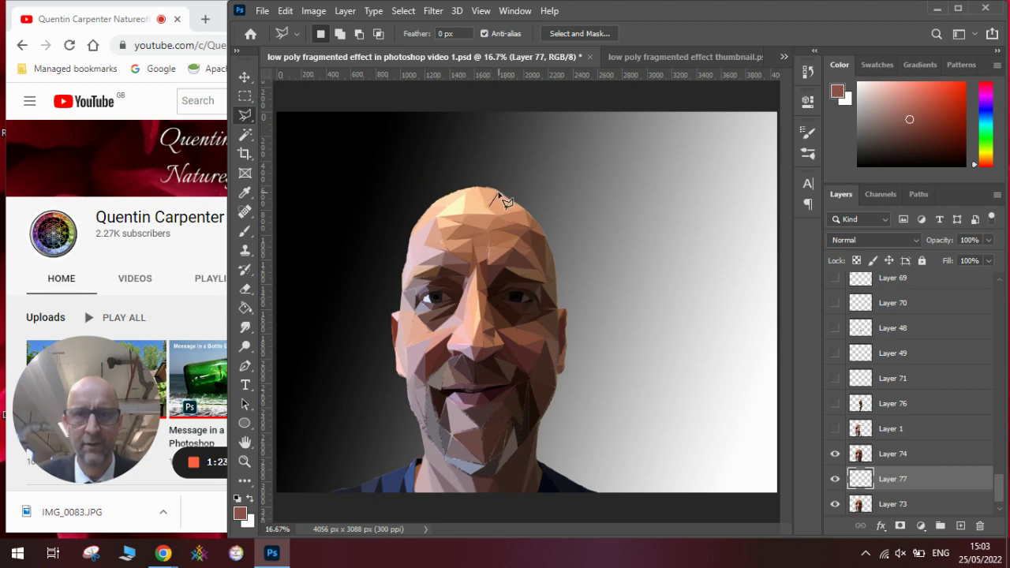
{"action": "left_click", "coordinate": [498, 192]}
{"action": "left_click", "coordinate": [555, 237]}
{"action": "left_click", "coordinate": [567, 272]}
{"action": "left_click", "coordinate": [577, 304]}
{"action": "left_click", "coordinate": [575, 351]}
{"action": "left_click", "coordinate": [567, 401]}
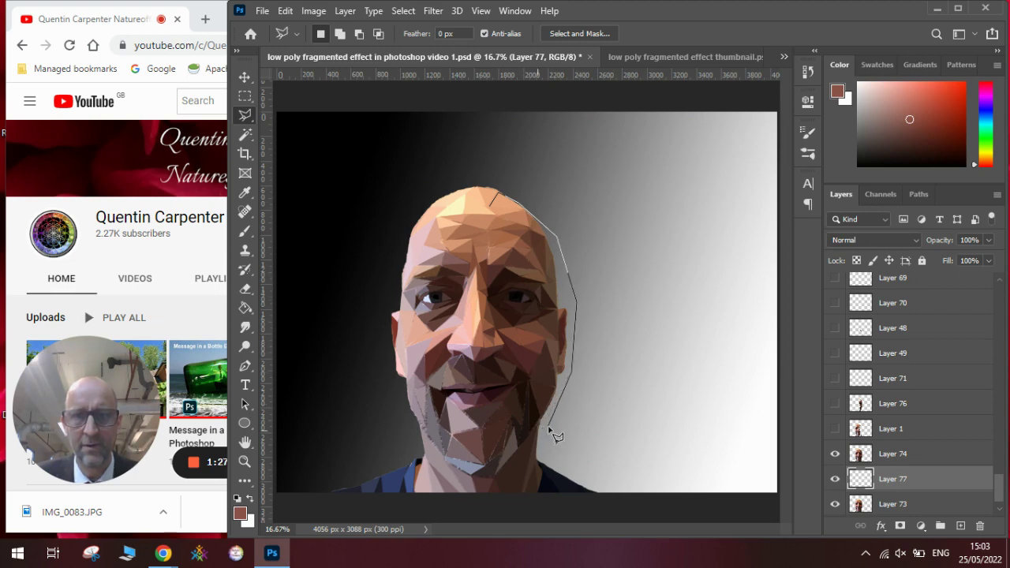
{"action": "left_click", "coordinate": [551, 431]}
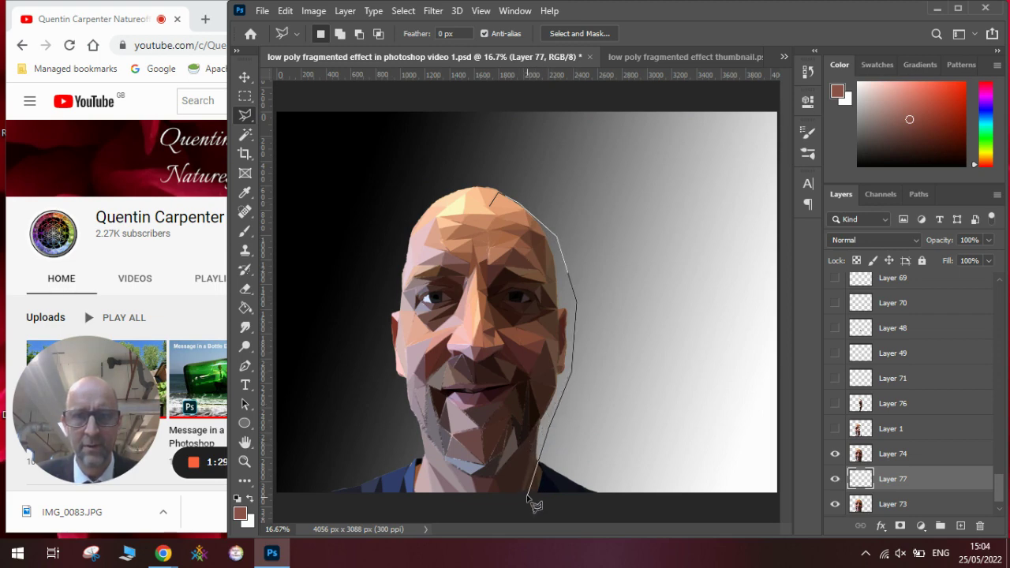
{"action": "left_click", "coordinate": [527, 495]}
Run the outline around the chin and back up the jaw, cheek and forehead, closing at the crown.
{"action": "left_click", "coordinate": [501, 492]}
{"action": "left_click", "coordinate": [497, 473]}
{"action": "left_click", "coordinate": [515, 453]}
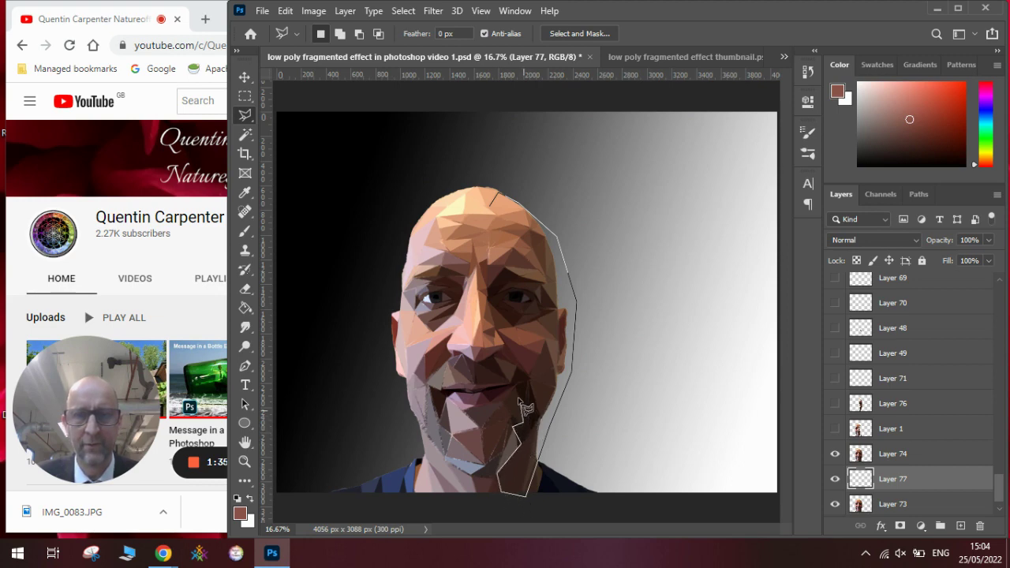
{"action": "left_click", "coordinate": [518, 401]}
{"action": "left_click", "coordinate": [527, 377]}
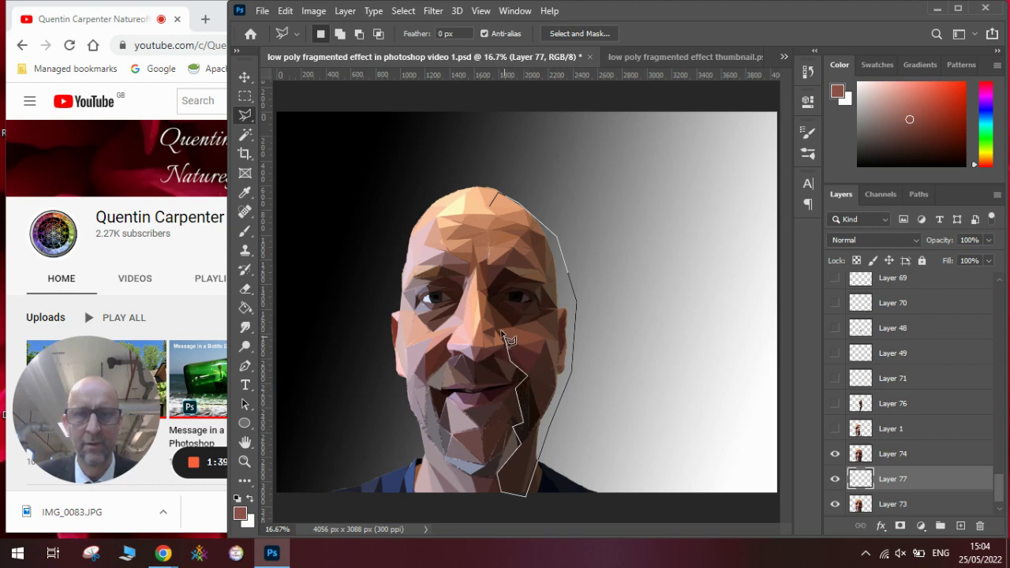
{"action": "left_click", "coordinate": [513, 331]}
{"action": "left_click", "coordinate": [490, 306]}
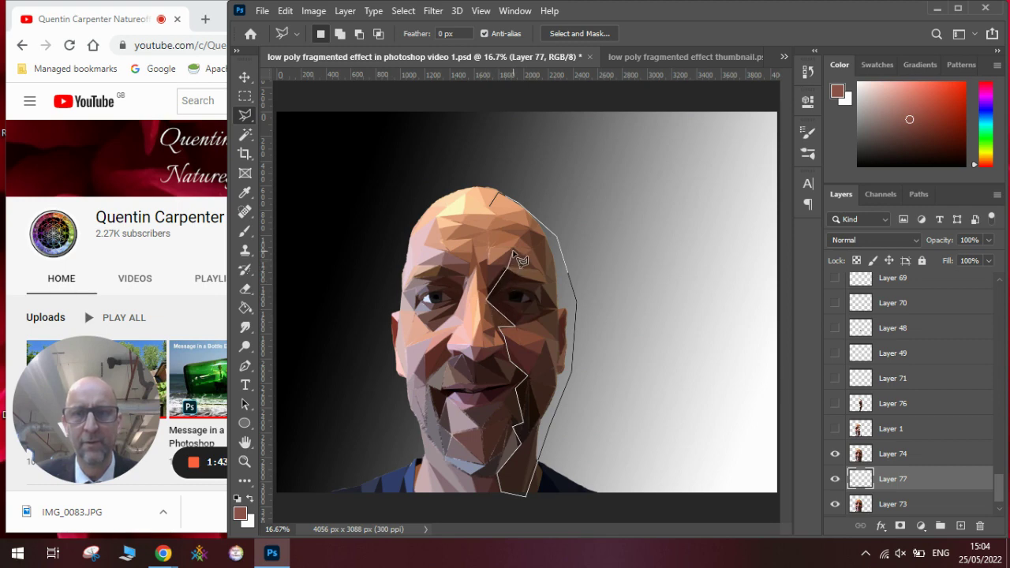
{"action": "left_click", "coordinate": [510, 251]}
{"action": "left_click", "coordinate": [503, 233]}
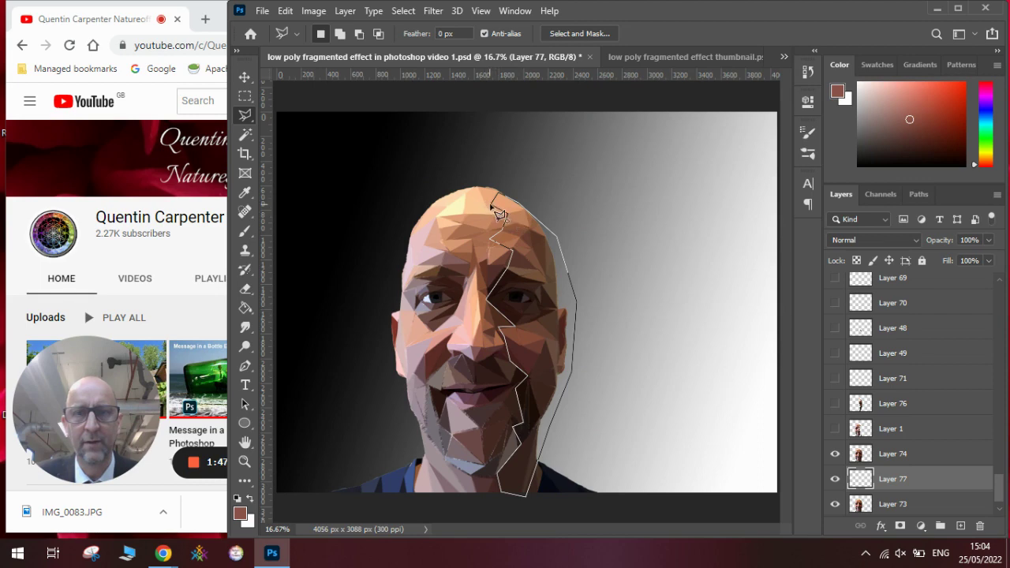
{"action": "left_click", "coordinate": [488, 203]}
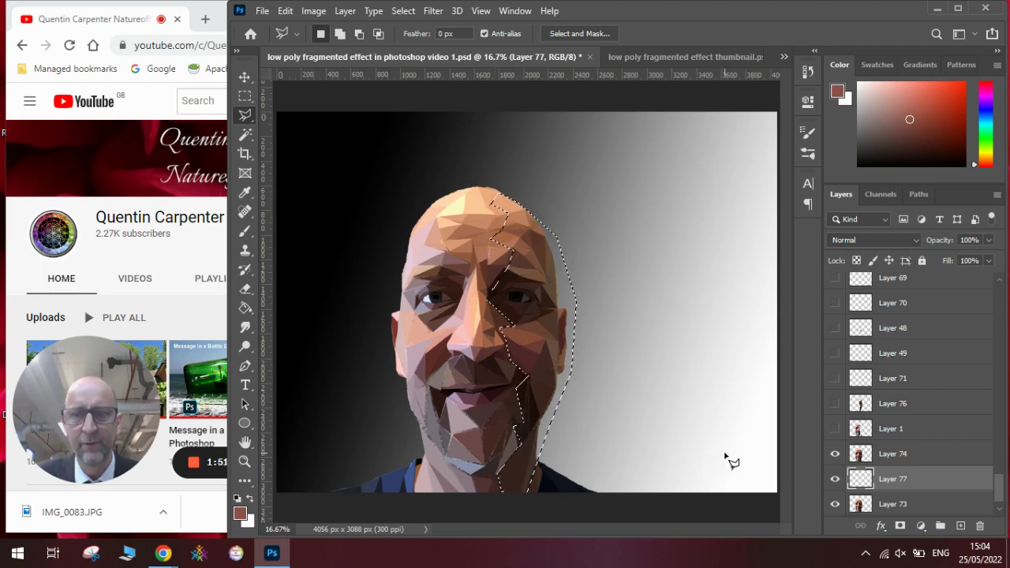
Cut the selected right half out of the low-poly face Layer 74.
{"action": "left_click", "coordinate": [888, 461]}
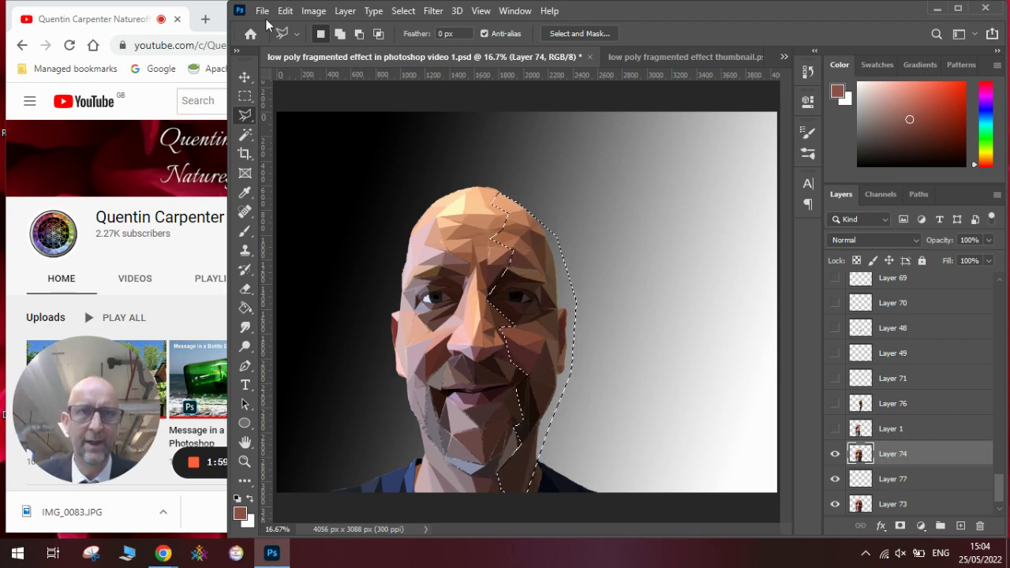
{"action": "left_click", "coordinate": [284, 10]}
{"action": "left_click", "coordinate": [323, 93]}
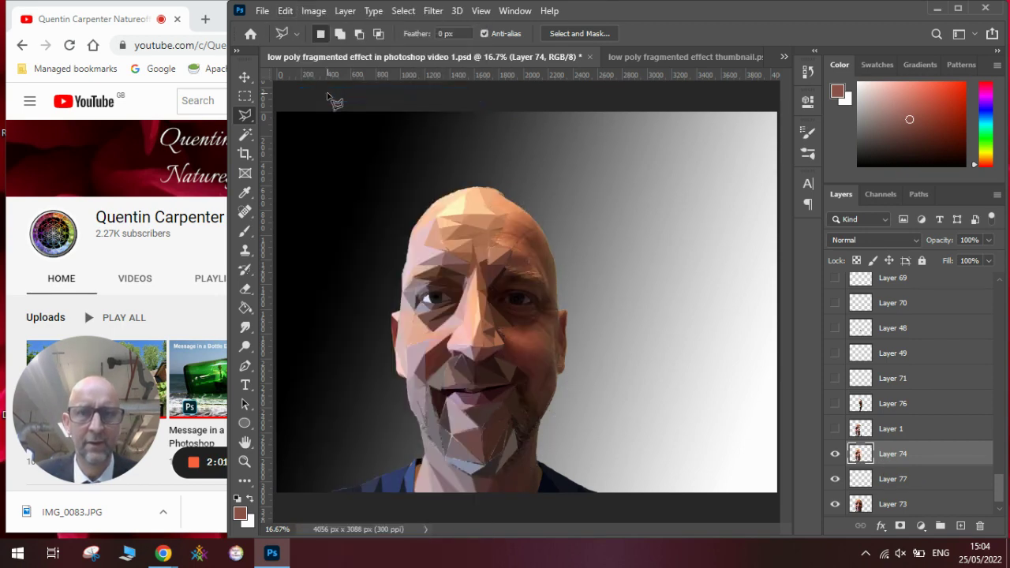
Hide Layer 73, paste the half as Layer 78 and move it back into place on the face.
{"action": "left_click", "coordinate": [834, 505]}
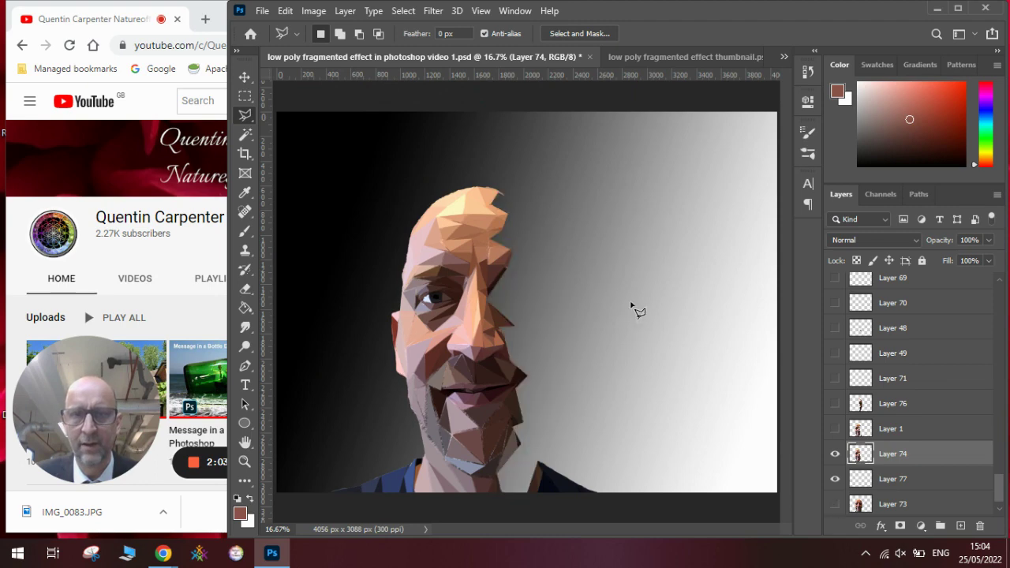
{"action": "left_click", "coordinate": [285, 10]}
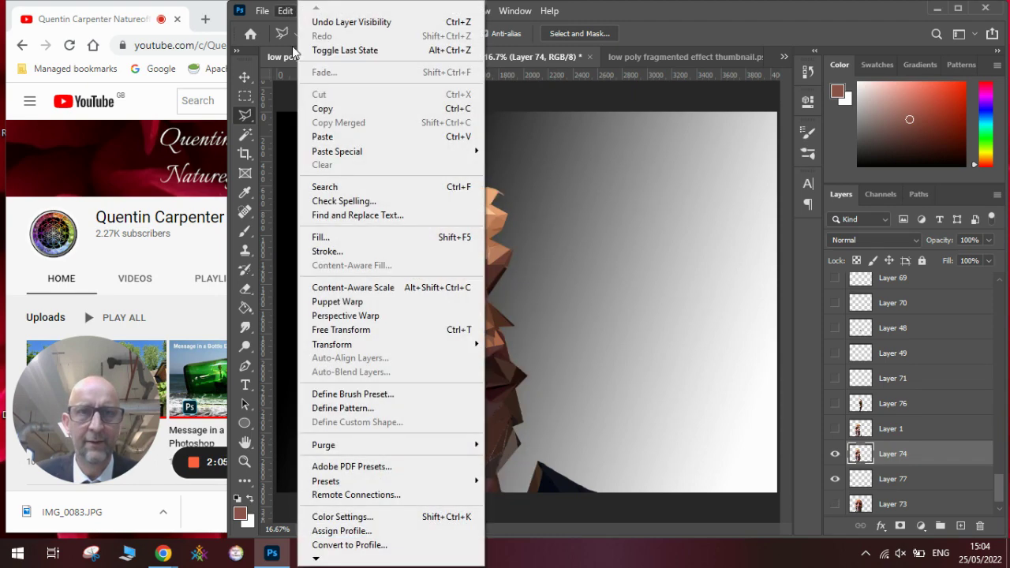
{"action": "left_click", "coordinate": [324, 136]}
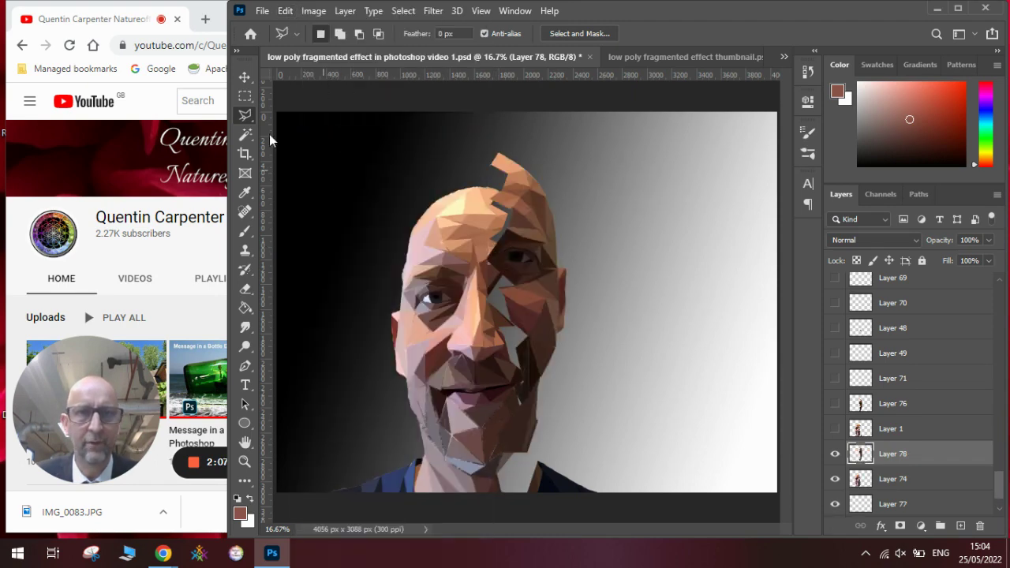
{"action": "left_click", "coordinate": [245, 77]}
{"action": "left_click_drag", "start_coordinate": [509, 251], "coordinate": [509, 290]}
Leave only half-face Layer 76 visible, hiding Layers 78, 74, 1 and fragments 48, 49 and 70.
{"action": "left_click", "coordinate": [835, 453]}
{"action": "left_click", "coordinate": [834, 478]}
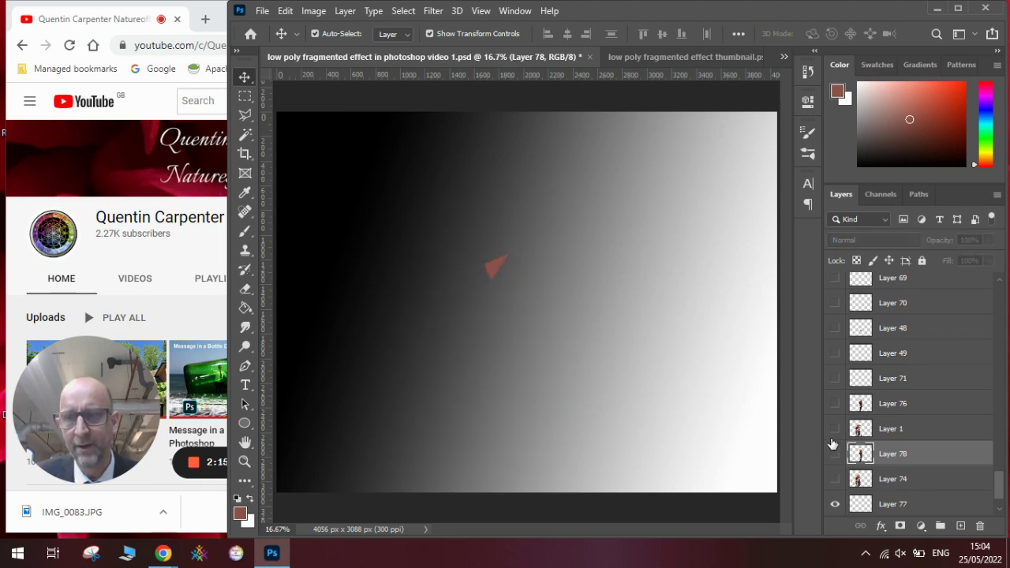
{"action": "left_click", "coordinate": [835, 428]}
{"action": "left_click", "coordinate": [835, 403]}
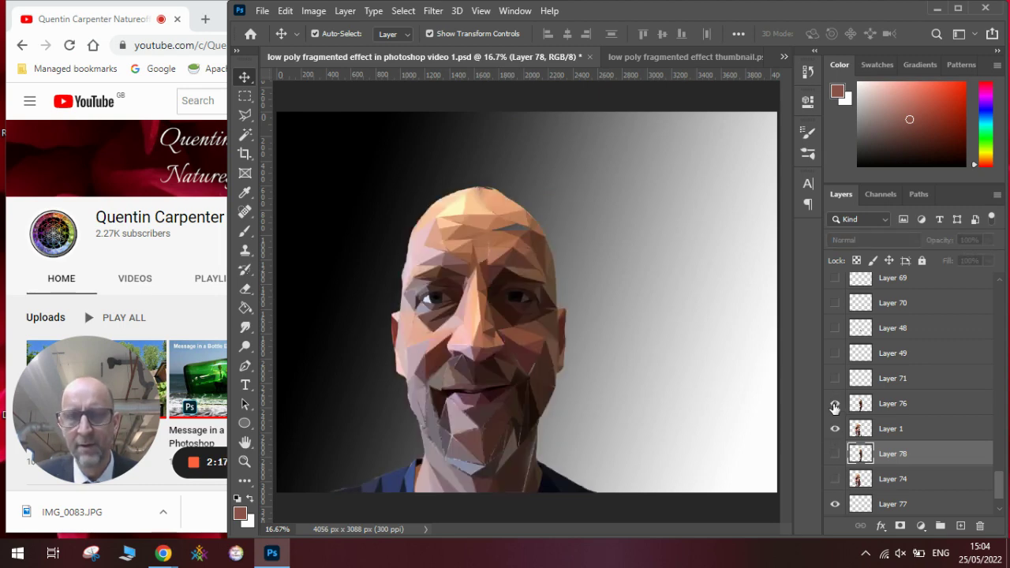
{"action": "left_click", "coordinate": [835, 428]}
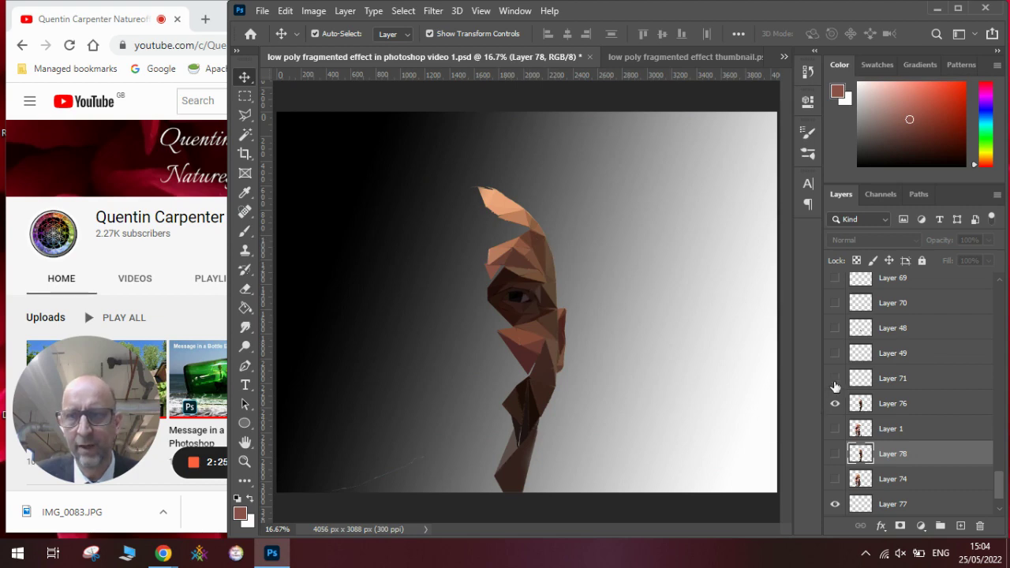
{"action": "left_click", "coordinate": [834, 403]}
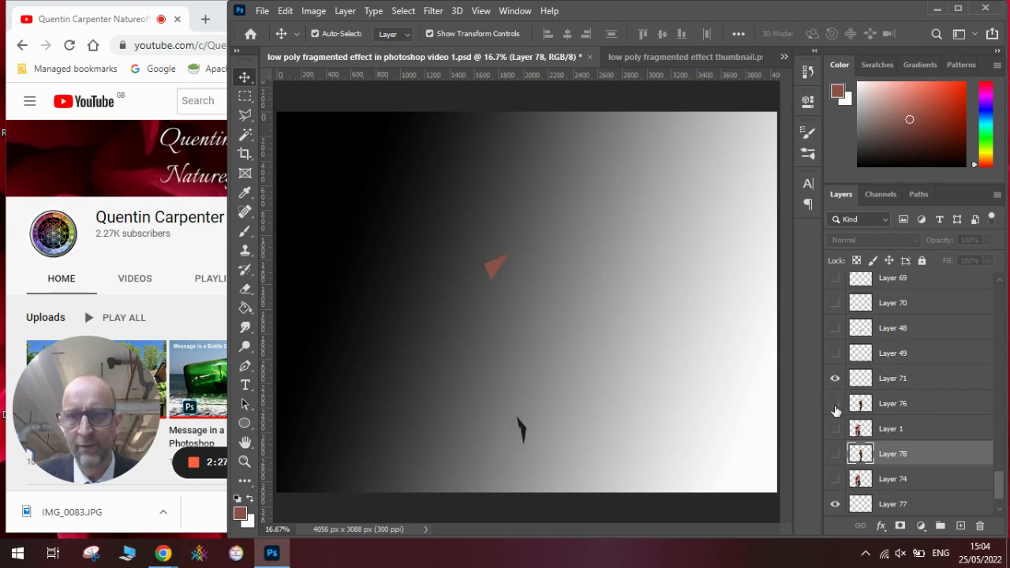
{"action": "left_click", "coordinate": [834, 353]}
{"action": "left_click", "coordinate": [835, 327]}
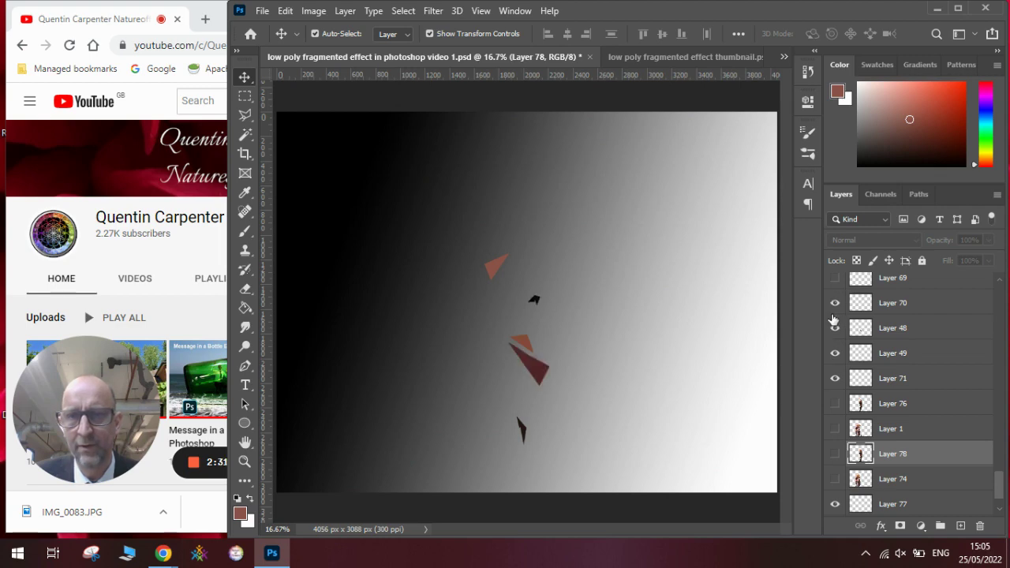
{"action": "left_click", "coordinate": [834, 403]}
{"action": "left_click_drag", "start_coordinate": [836, 359], "coordinate": [838, 302]}
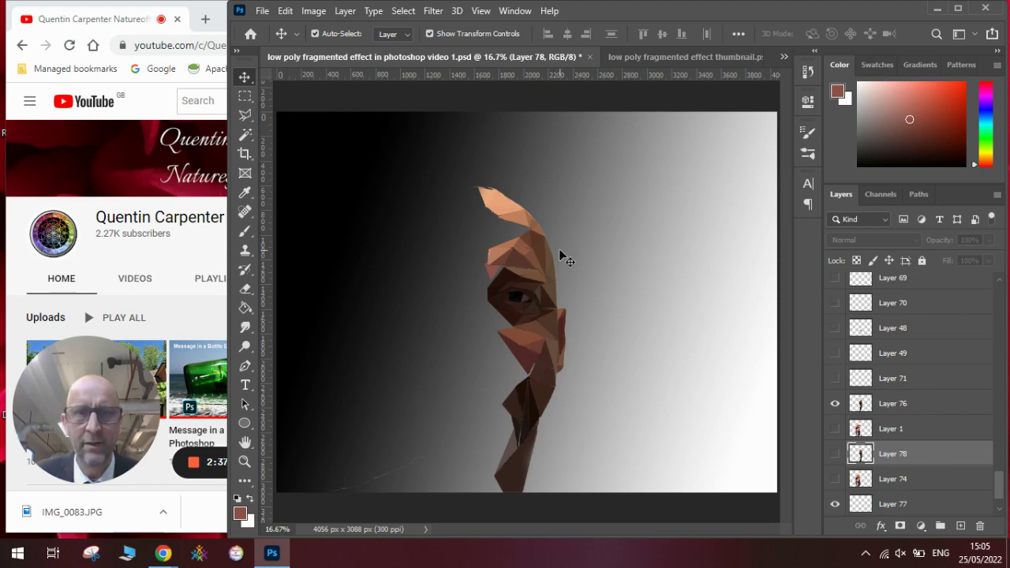
Abandon a started Polygonal Lasso outline with Esc and switch to the Magic Wand.
{"action": "left_click", "coordinate": [245, 114]}
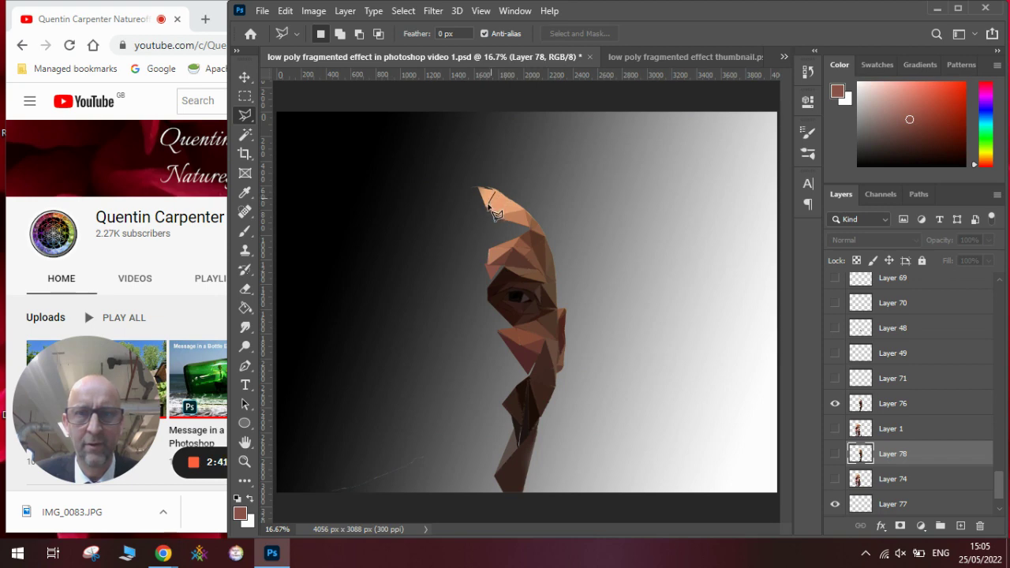
{"action": "left_click", "coordinate": [477, 185]}
{"action": "key", "text": "Escape"}
{"action": "left_click", "coordinate": [246, 135]}
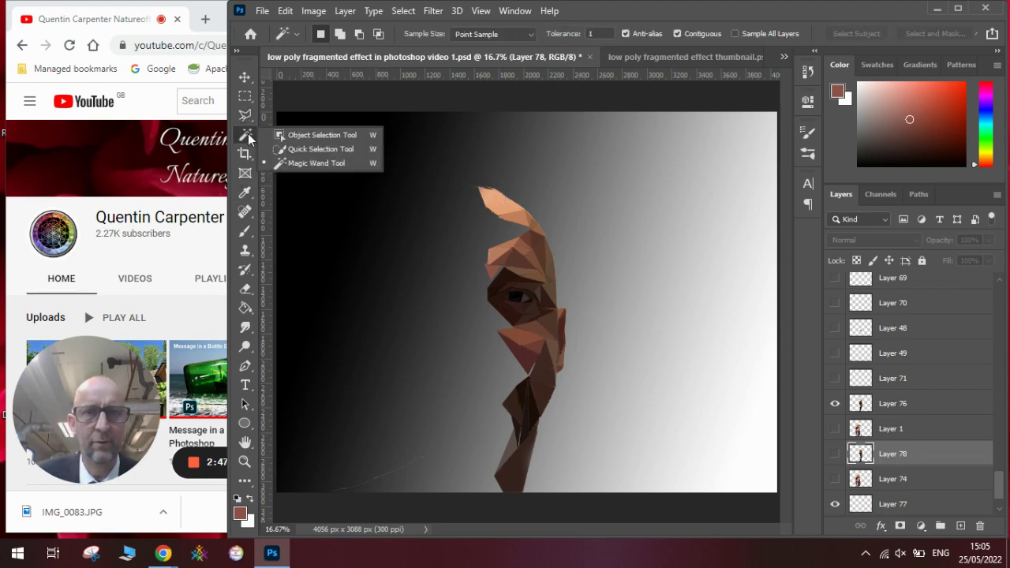
Set Magic Wand tolerance to 1 and select the top facet of the head on Layer 76.
{"action": "left_click", "coordinate": [593, 36]}
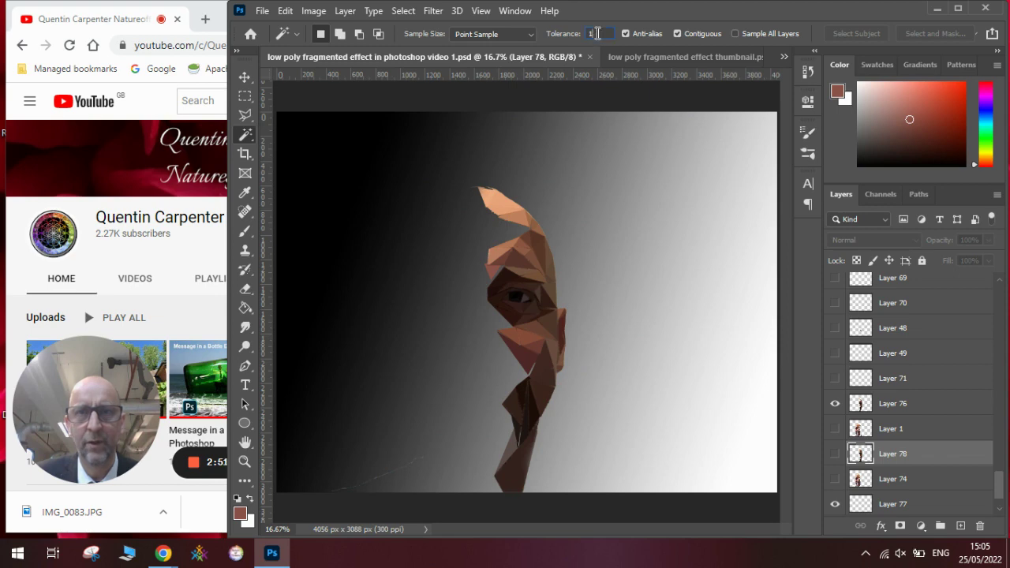
{"action": "left_click", "coordinate": [521, 220]}
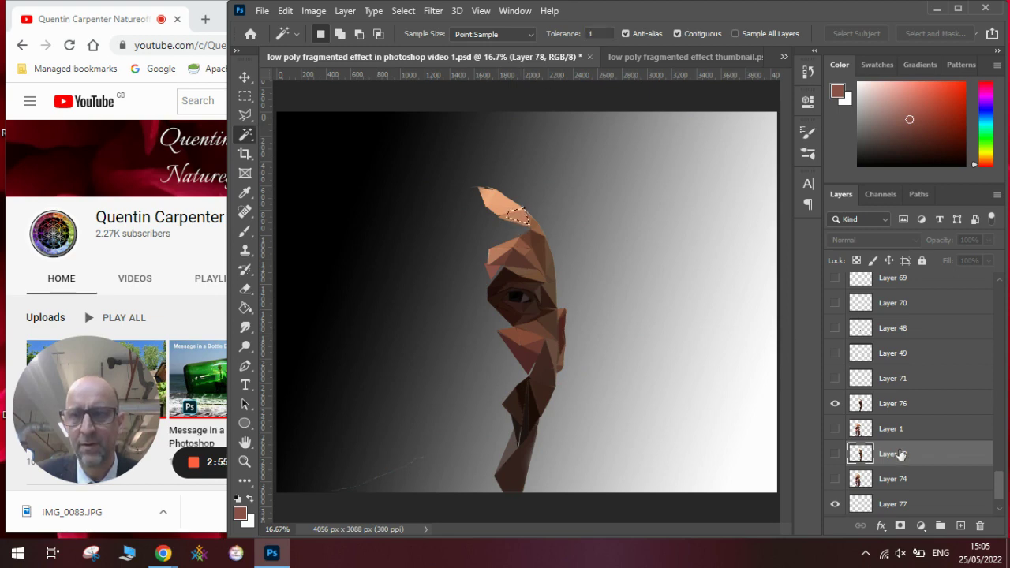
{"action": "left_click", "coordinate": [909, 407]}
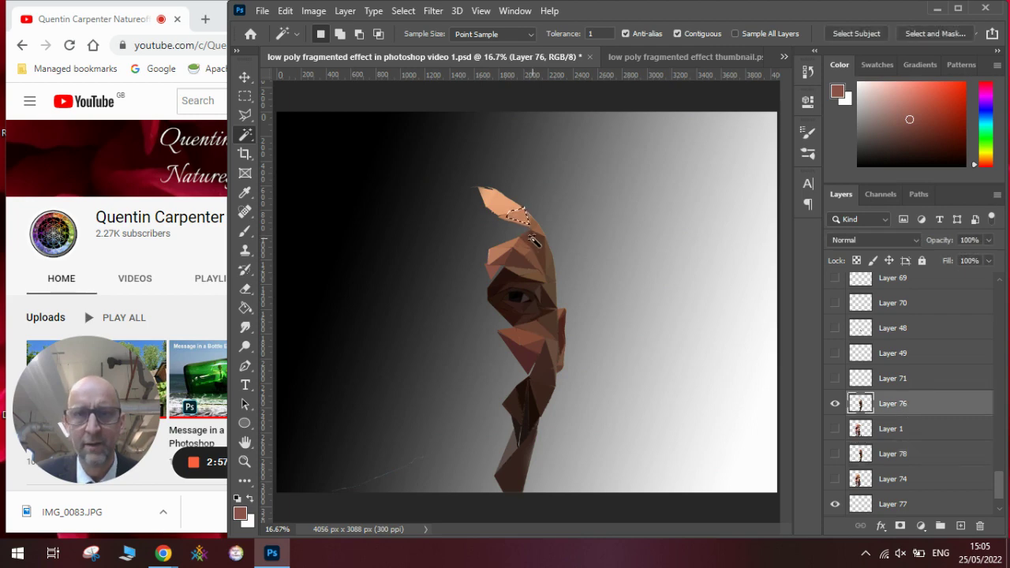
{"action": "left_click", "coordinate": [499, 203]}
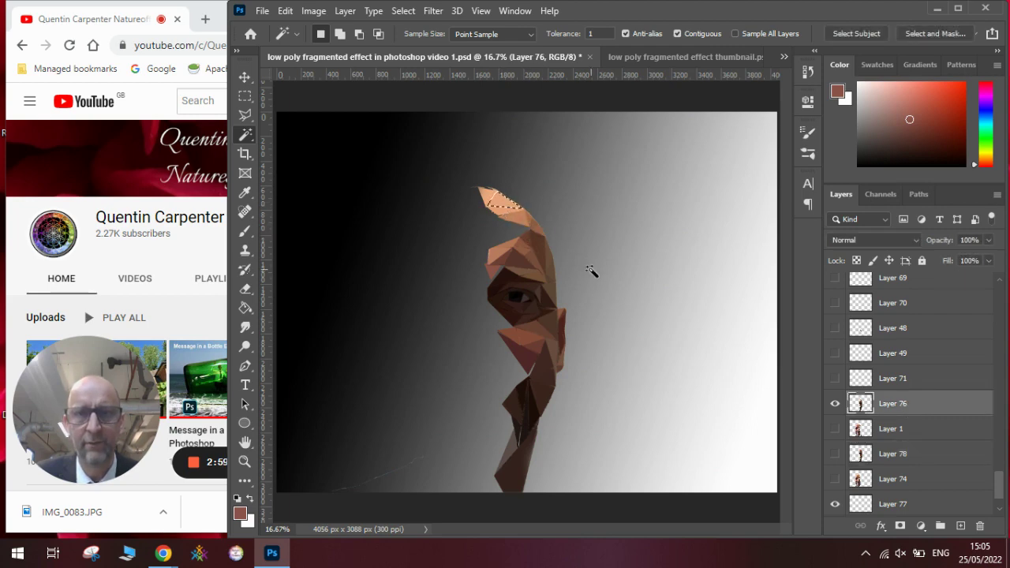
Cut and paste the facet onto new Layer 79 and move it up above the head.
{"action": "left_click", "coordinate": [285, 11]}
{"action": "left_click", "coordinate": [319, 94]}
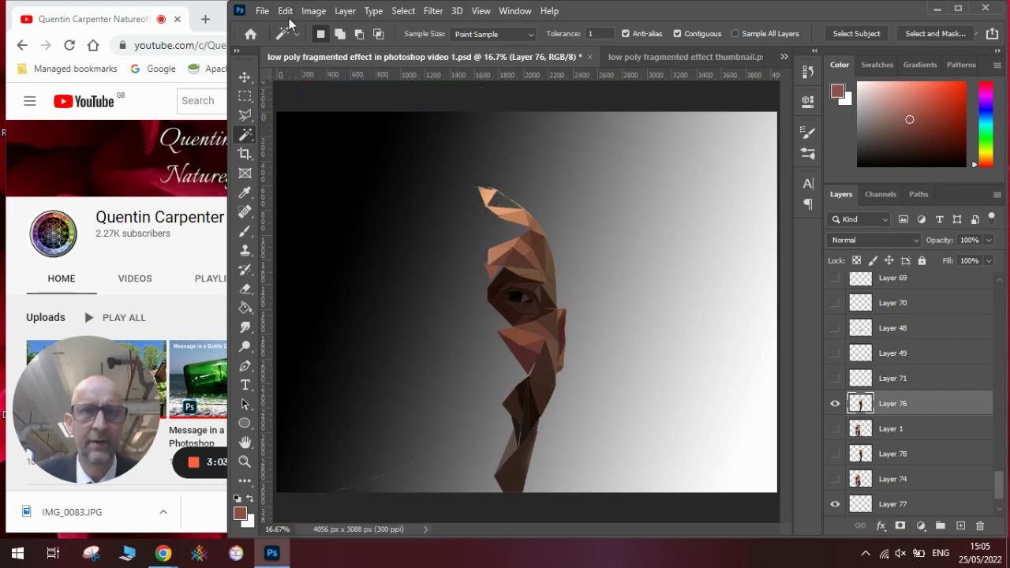
{"action": "left_click", "coordinate": [286, 10]}
{"action": "left_click", "coordinate": [322, 136]}
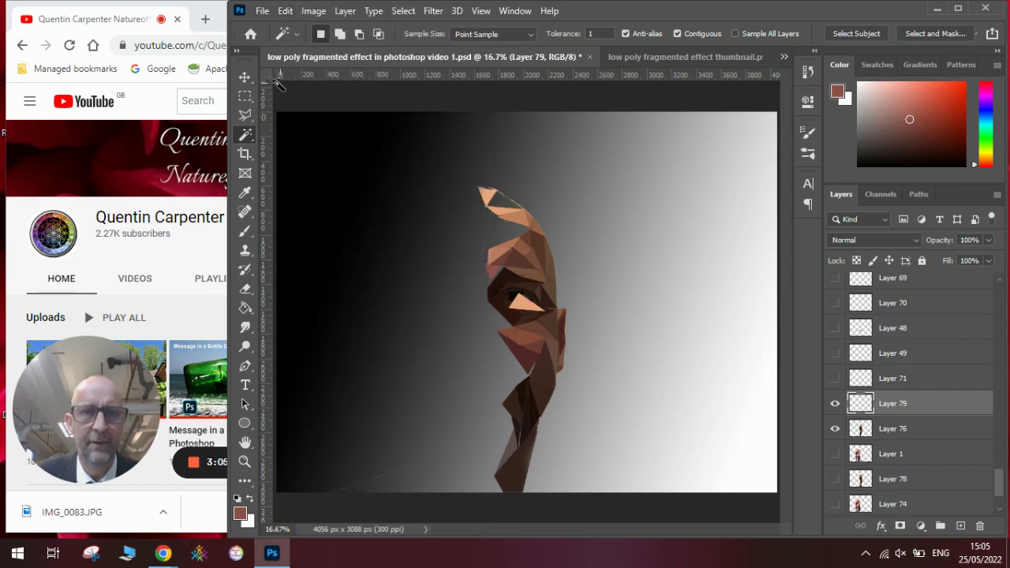
{"action": "left_click", "coordinate": [250, 81]}
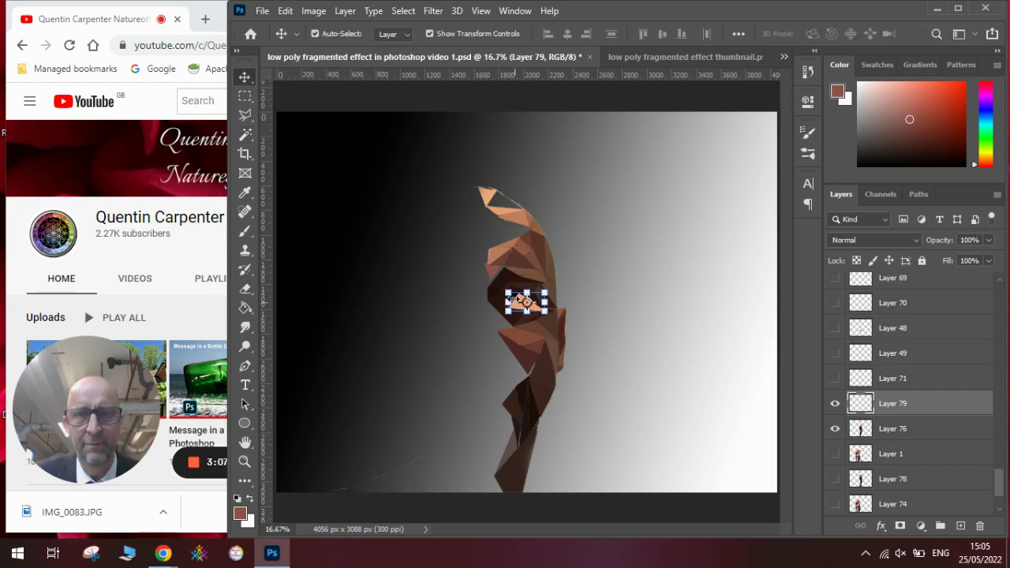
{"action": "left_click", "coordinate": [430, 34]}
{"action": "left_click_drag", "start_coordinate": [522, 299], "coordinate": [513, 195]}
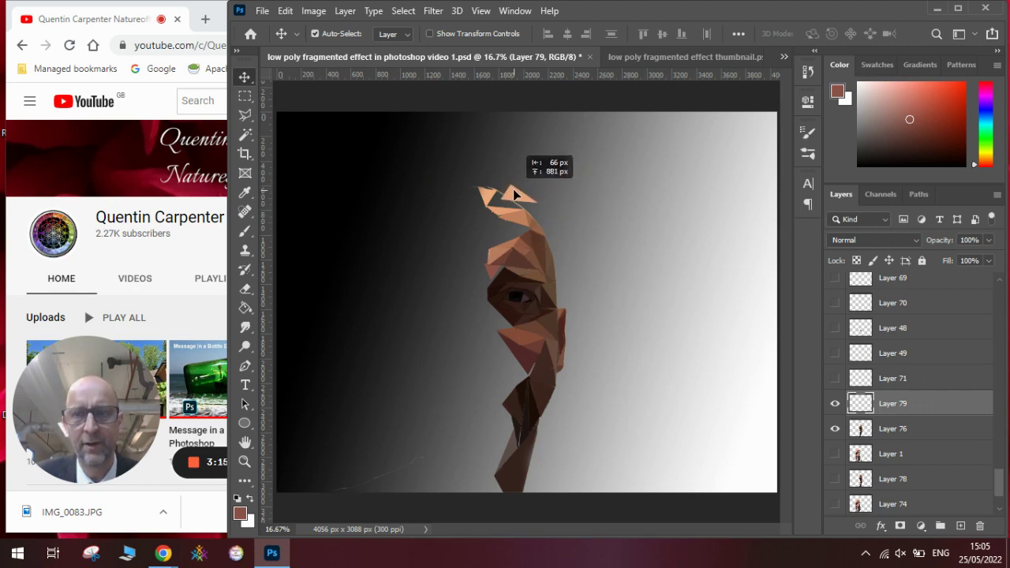
{"action": "left_click_drag", "start_coordinate": [513, 195], "coordinate": [513, 194]}
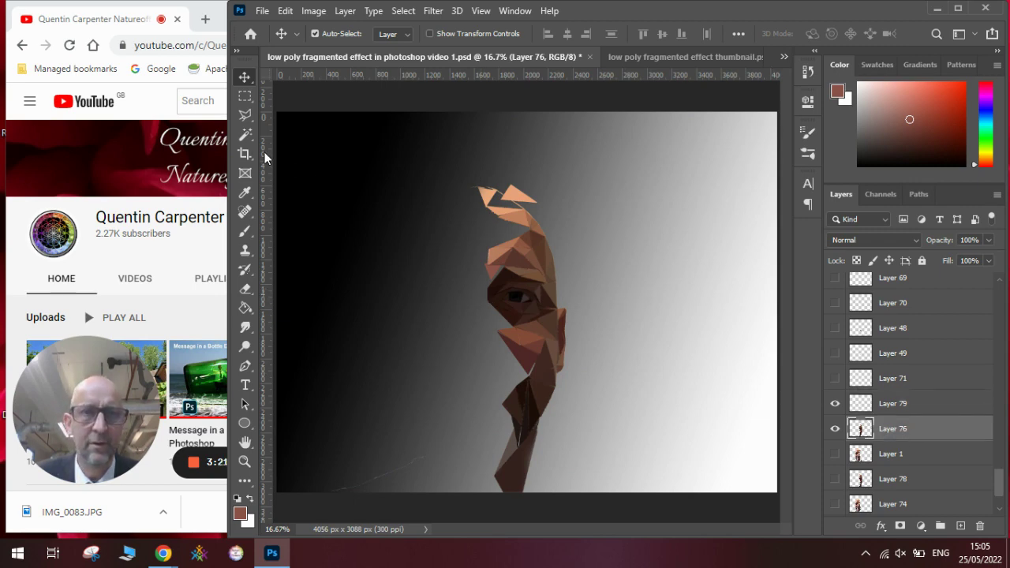
Magic Wand another top triangle, cut and paste it to Layer 80, and move it above the head.
{"action": "left_click", "coordinate": [245, 134]}
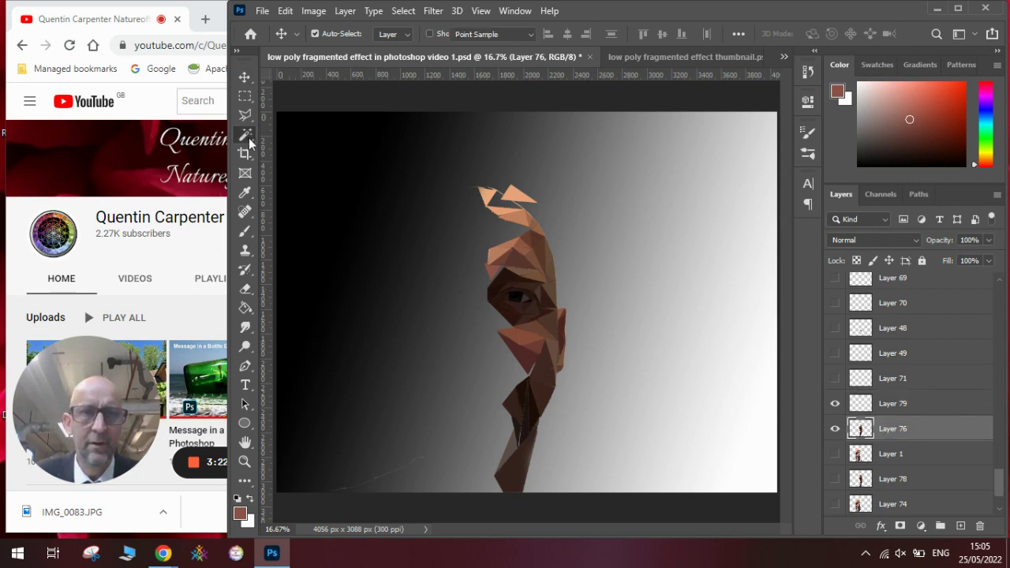
{"action": "left_click", "coordinate": [517, 221]}
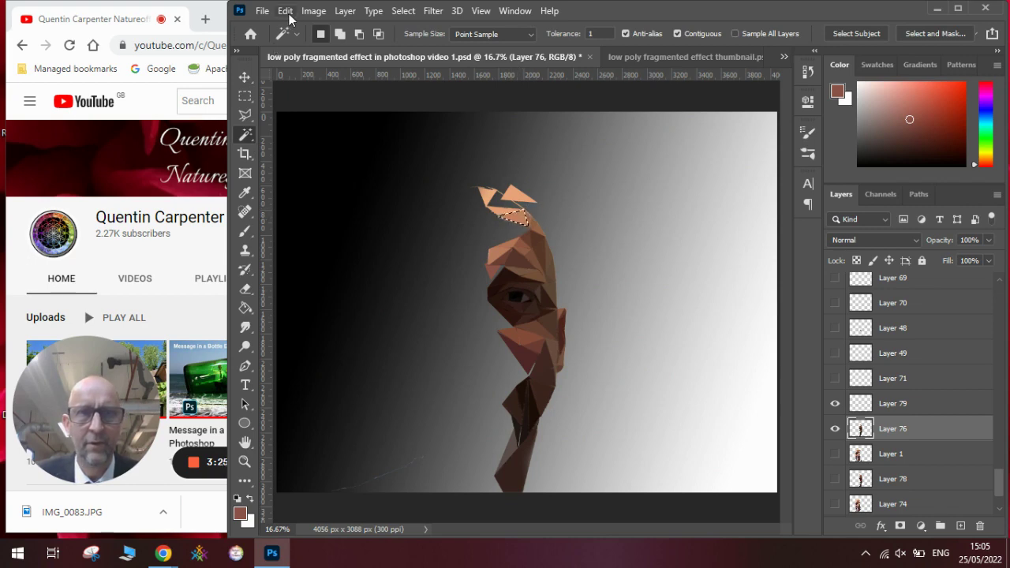
{"action": "left_click", "coordinate": [285, 11]}
{"action": "left_click", "coordinate": [339, 94]}
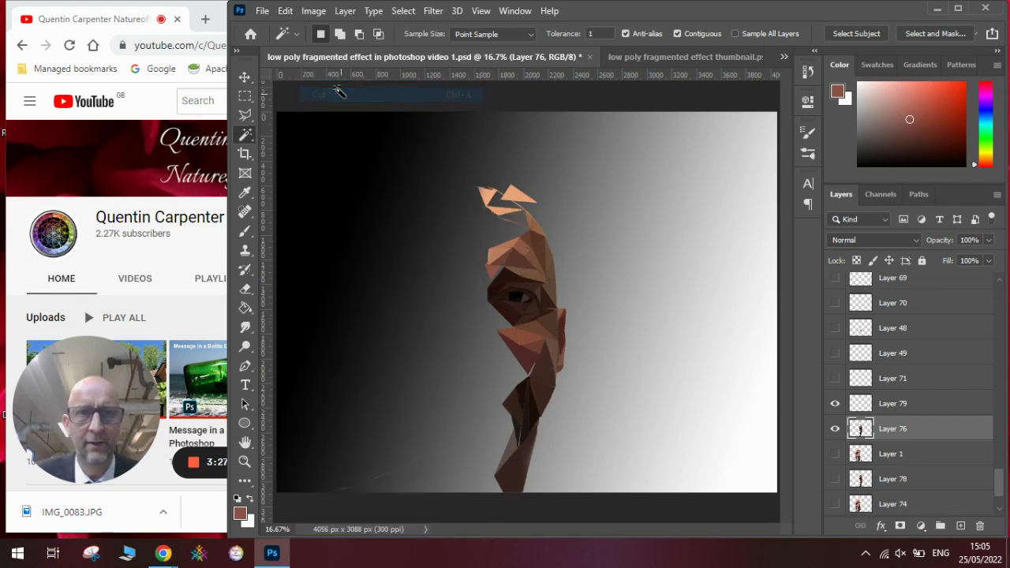
{"action": "left_click", "coordinate": [286, 11]}
{"action": "left_click", "coordinate": [327, 135]}
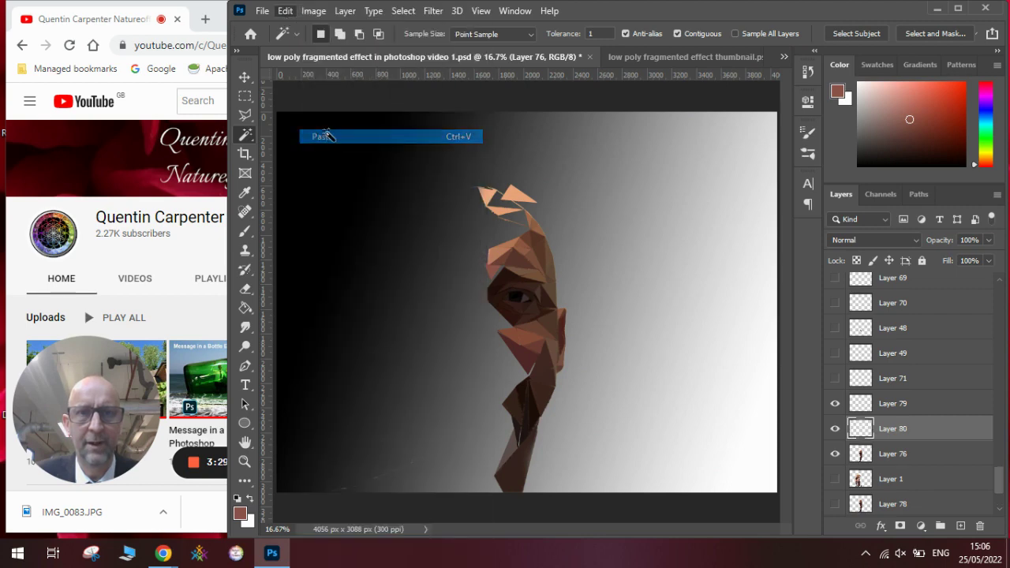
{"action": "left_click", "coordinate": [245, 77]}
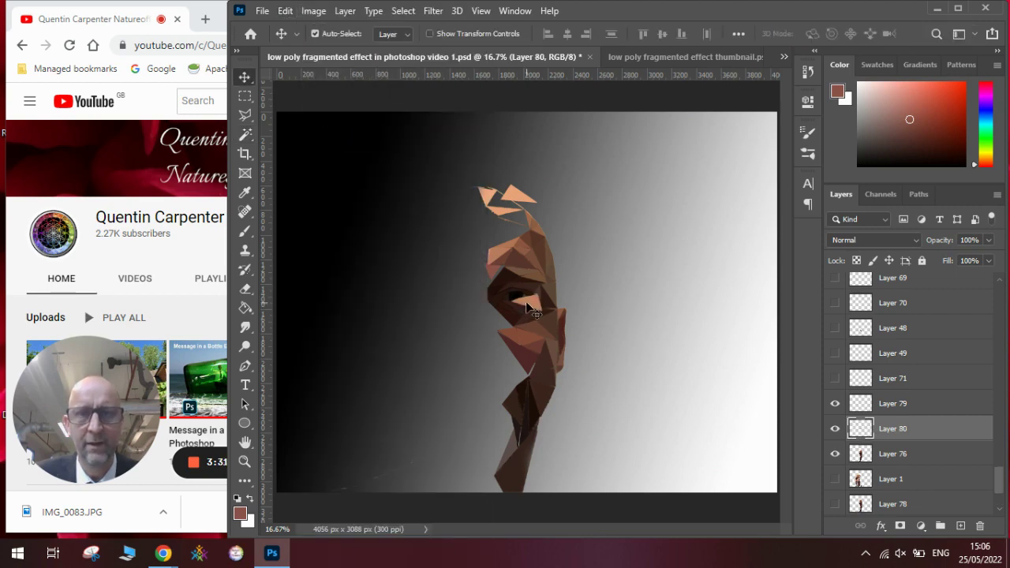
{"action": "left_click_drag", "start_coordinate": [527, 302], "coordinate": [546, 213]}
Cut a small triangle from Layer 76 onto Layer 81 and drag it up among the top fragments.
{"action": "left_click", "coordinate": [887, 452]}
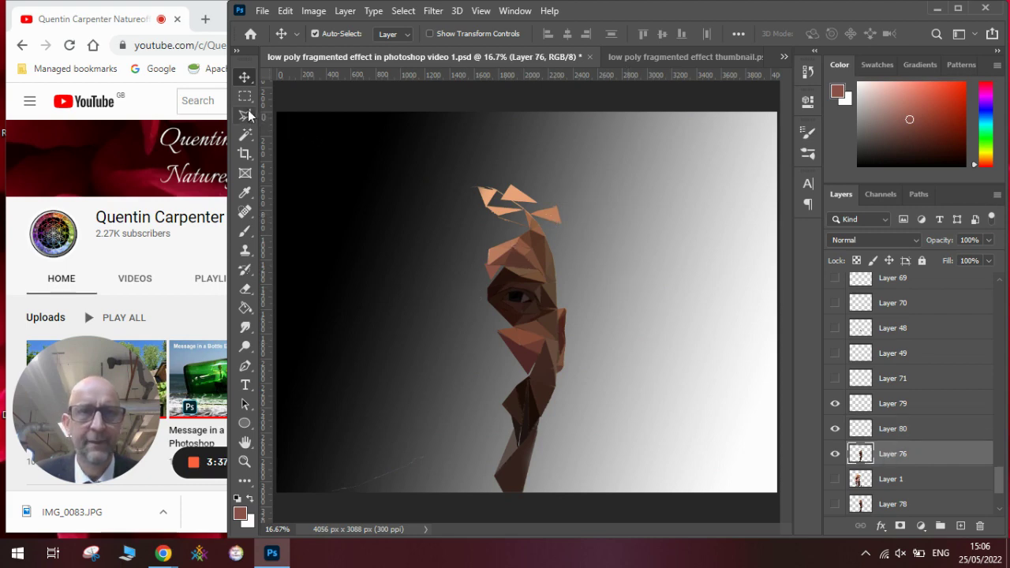
{"action": "left_click", "coordinate": [245, 135]}
{"action": "left_click", "coordinate": [480, 197]}
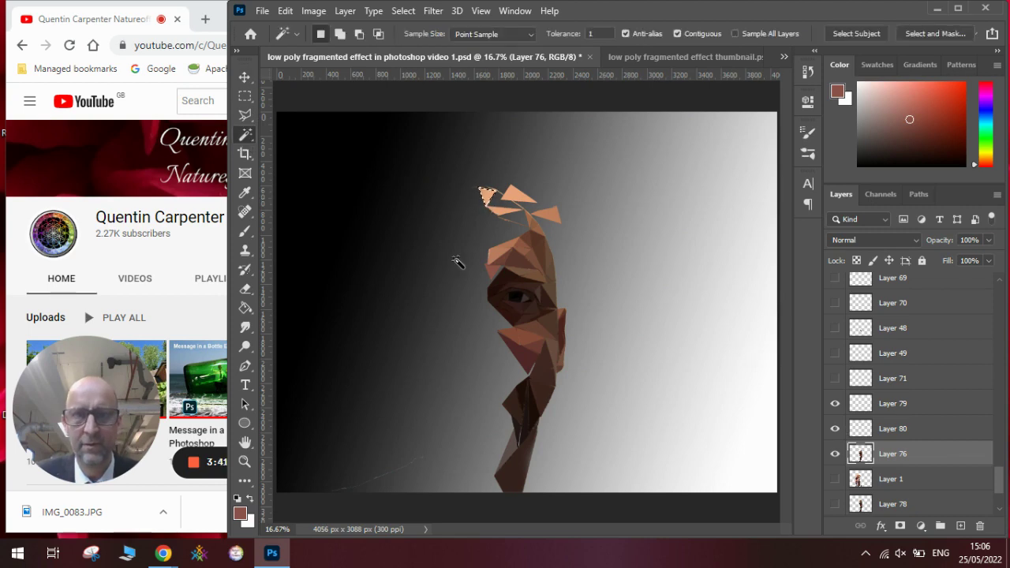
{"action": "left_click", "coordinate": [285, 14]}
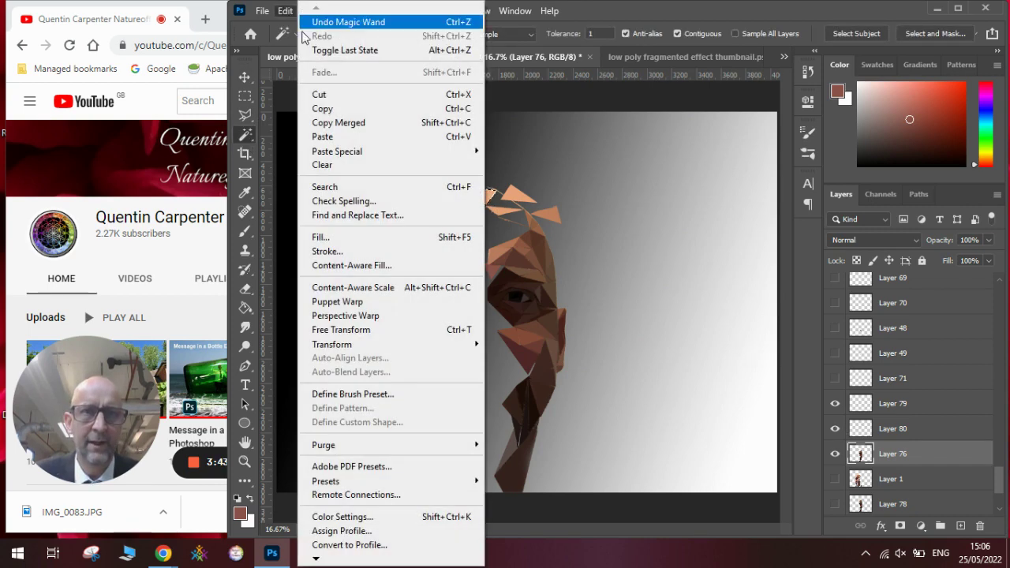
{"action": "left_click", "coordinate": [319, 94]}
{"action": "left_click", "coordinate": [288, 15]}
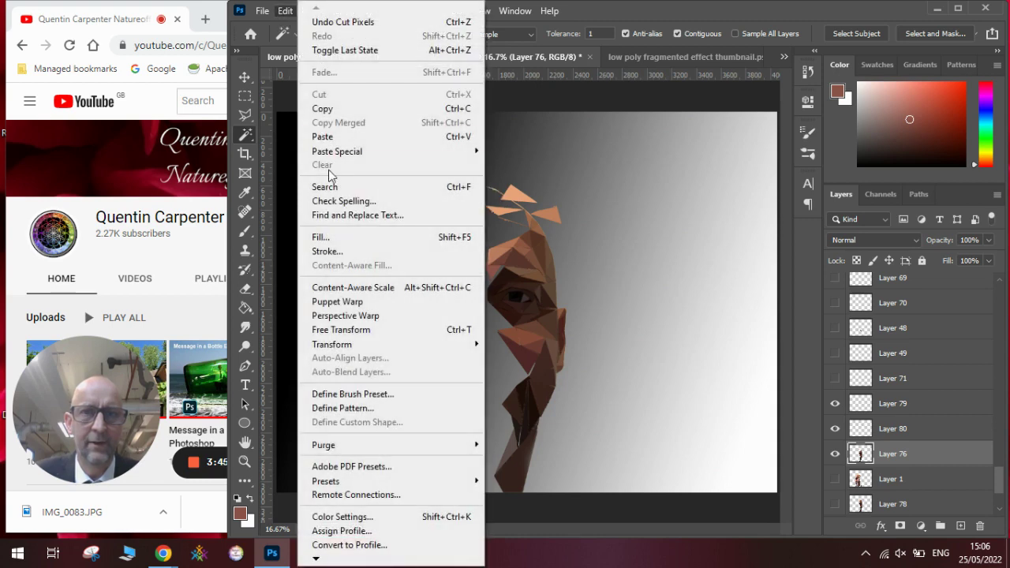
{"action": "left_click", "coordinate": [322, 137]}
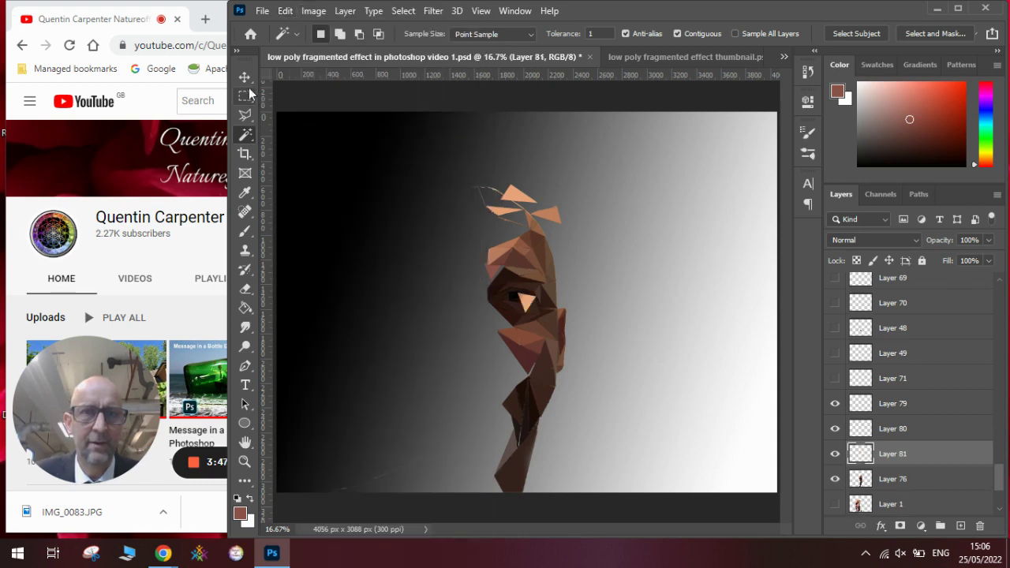
{"action": "left_click", "coordinate": [245, 77]}
{"action": "left_click_drag", "start_coordinate": [526, 303], "coordinate": [491, 192]}
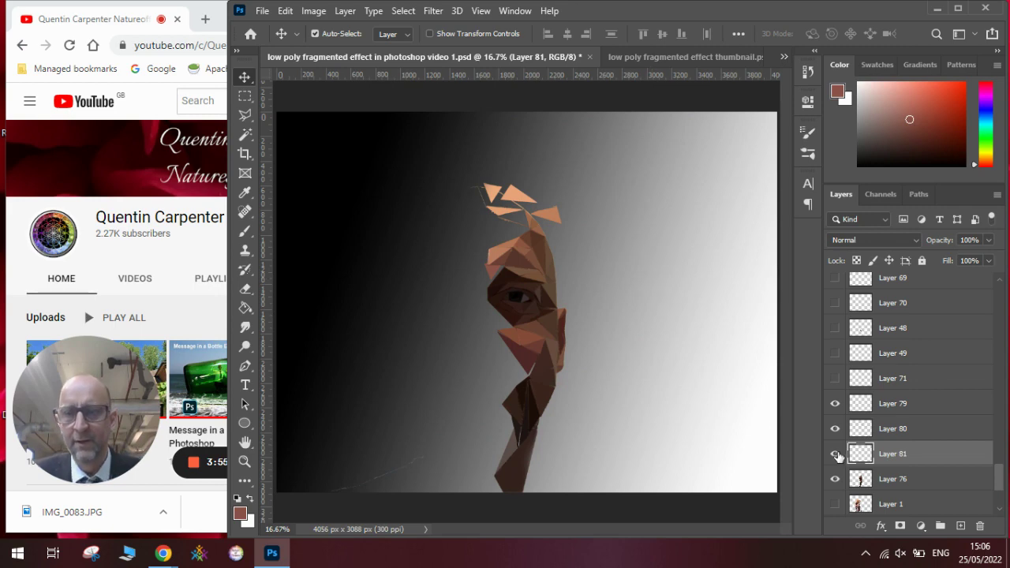
Hide Layers 81, 80, 79 and face Layer 76, then show fragments 79, 71, 49, 48 and 69.
{"action": "left_click_drag", "start_coordinate": [834, 454], "coordinate": [836, 402]}
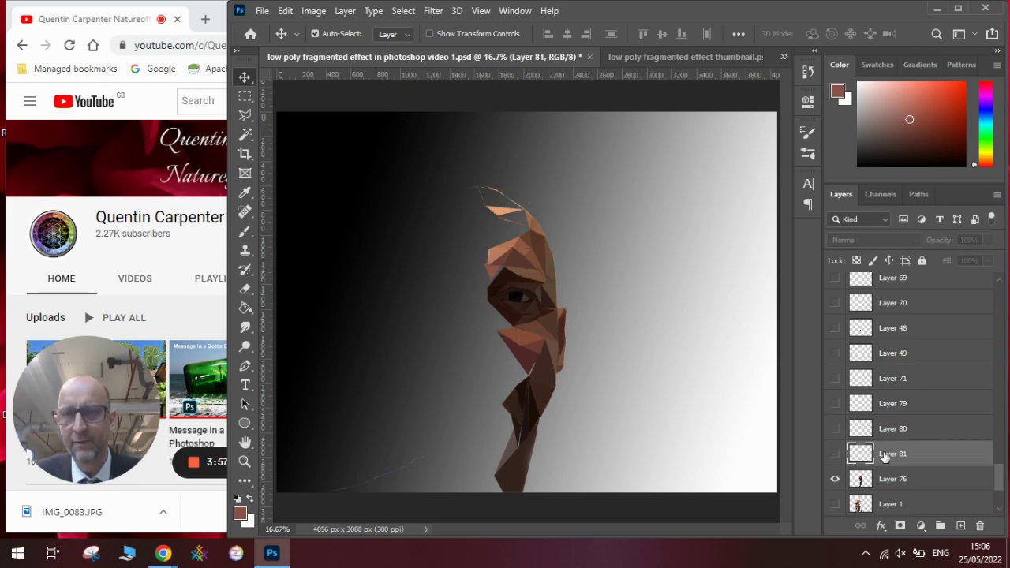
{"action": "left_click", "coordinate": [834, 479]}
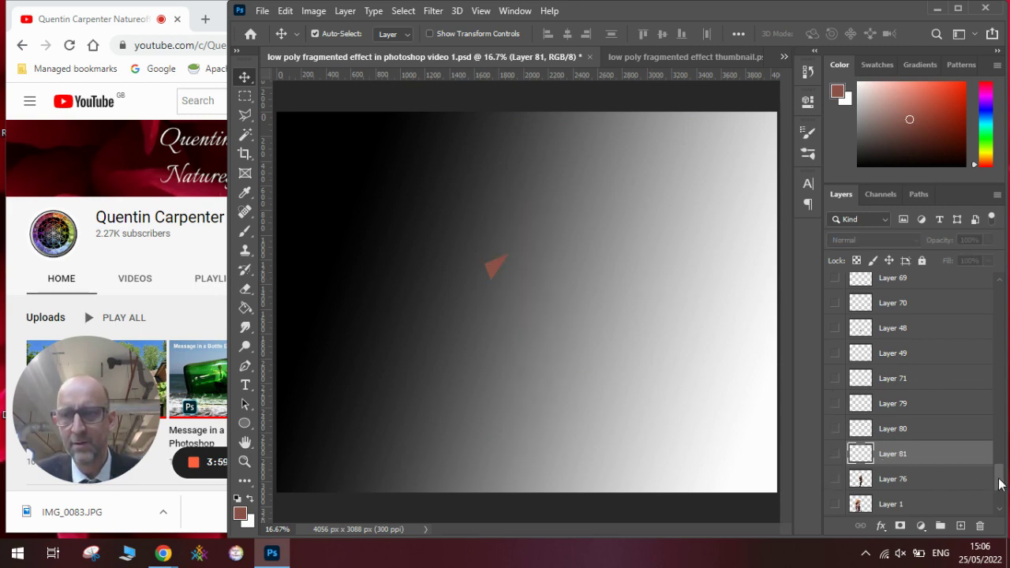
{"action": "left_click", "coordinate": [835, 403]}
{"action": "left_click", "coordinate": [835, 378]}
{"action": "left_click", "coordinate": [834, 353]}
{"action": "left_click", "coordinate": [835, 327]}
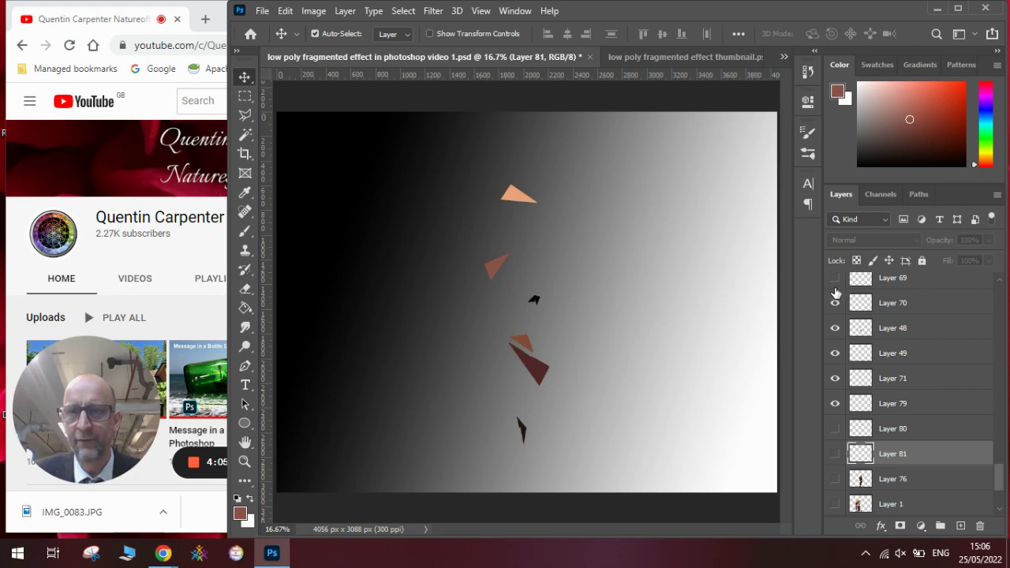
{"action": "left_click", "coordinate": [834, 281]}
Turn on fragment Layers 67 through 61 over the gradient.
{"action": "left_click_drag", "start_coordinate": [1000, 487], "coordinate": [1000, 463]}
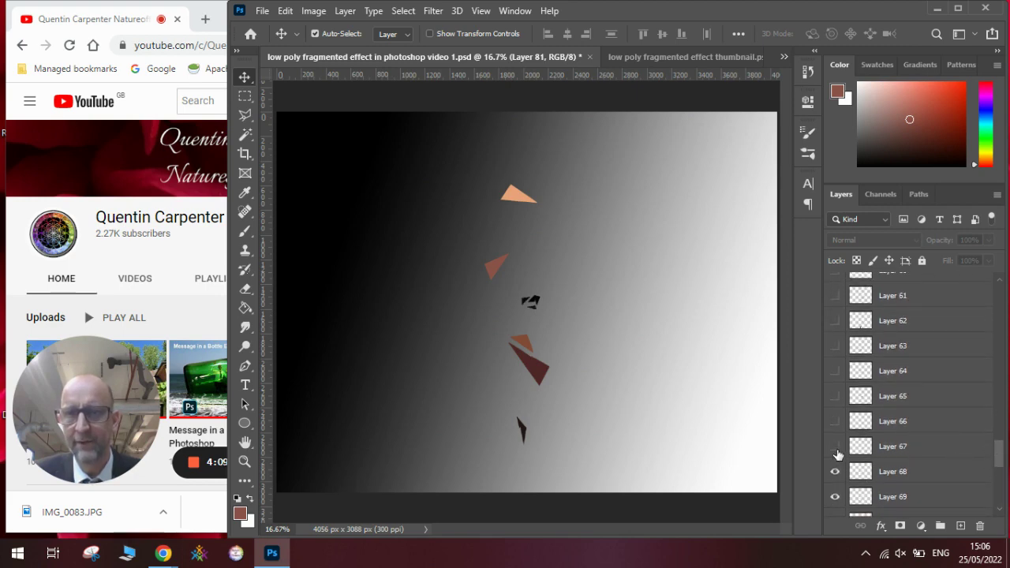
{"action": "left_click", "coordinate": [835, 447]}
{"action": "left_click", "coordinate": [835, 420]}
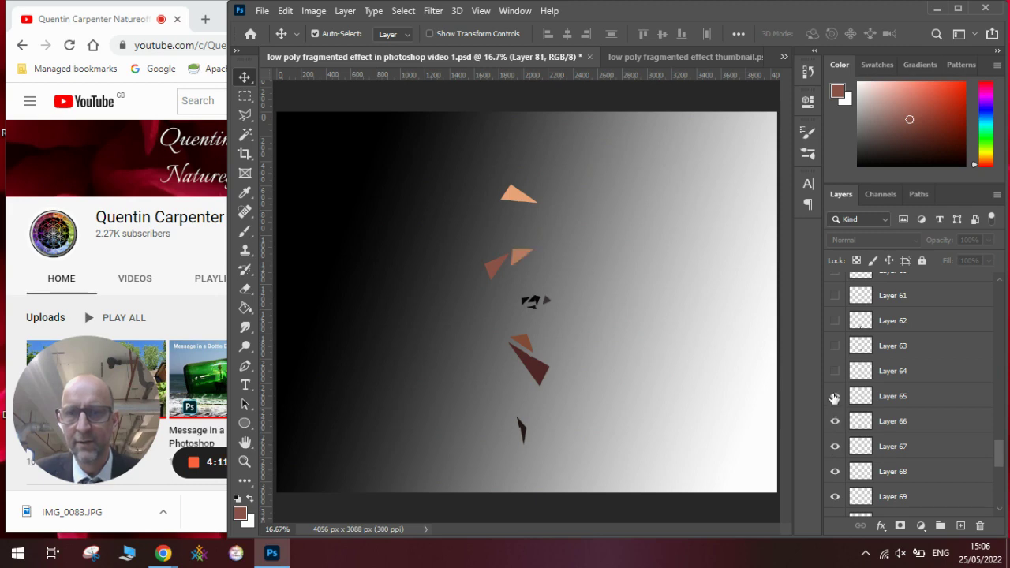
{"action": "left_click", "coordinate": [834, 396]}
{"action": "left_click", "coordinate": [834, 370]}
{"action": "left_click", "coordinate": [834, 346]}
{"action": "left_click", "coordinate": [835, 320]}
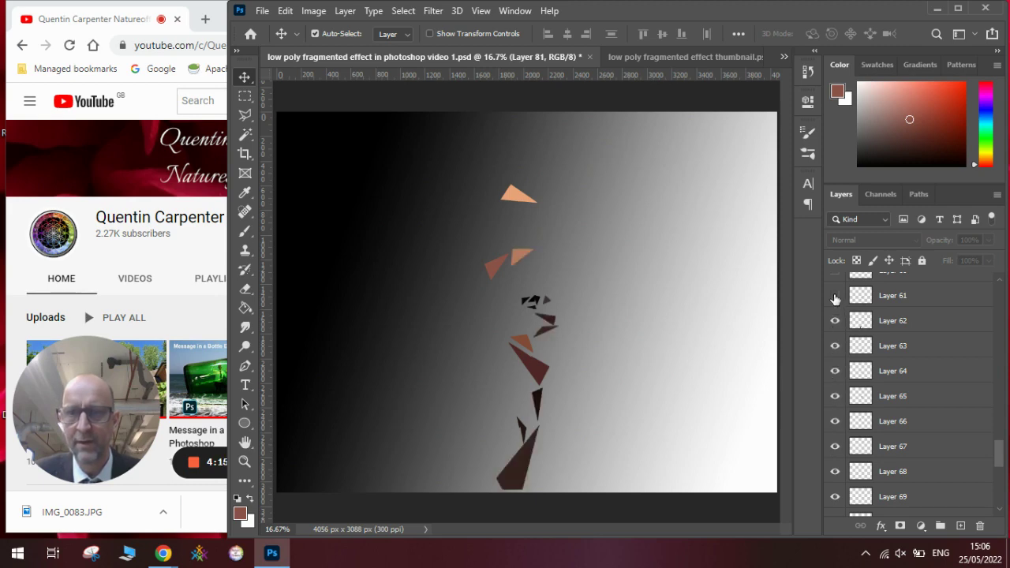
{"action": "left_click", "coordinate": [835, 295]}
{"action": "left_click_drag", "start_coordinate": [1000, 448], "coordinate": [996, 502]}
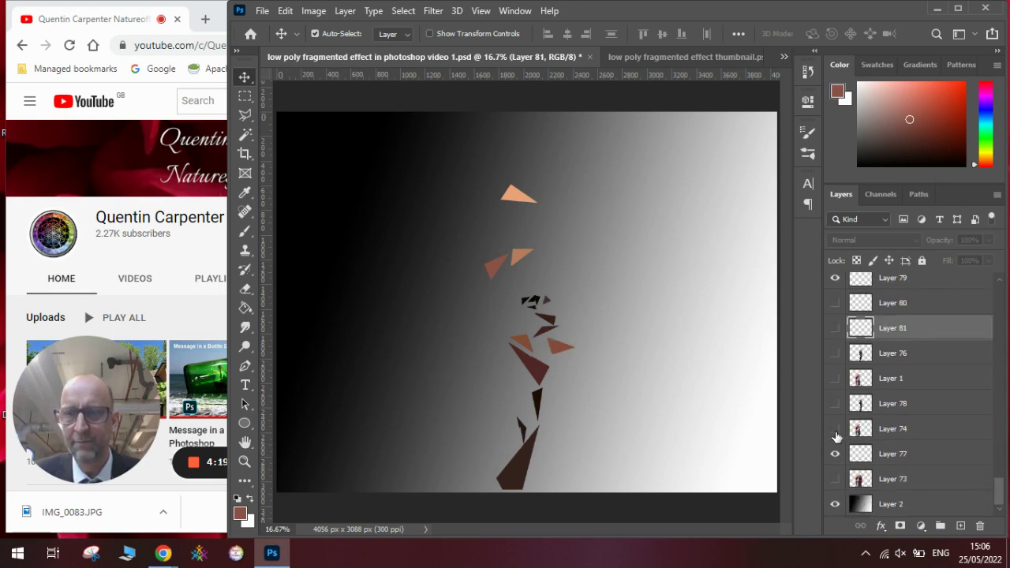
Make Layer 1's low-poly face and the shard layers from Layer 60 down to Layer 45 visible again.
{"action": "left_click", "coordinate": [834, 378]}
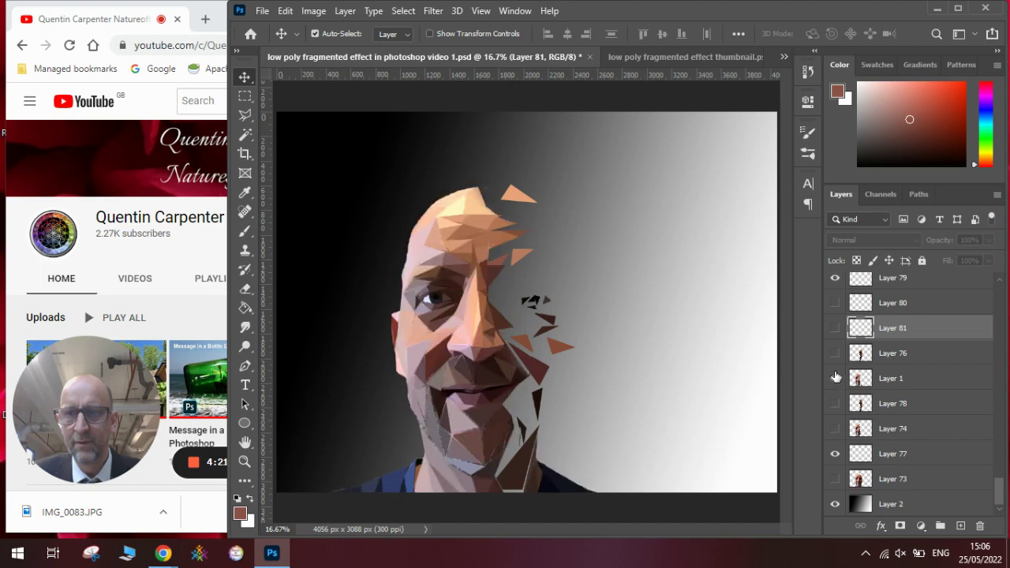
{"action": "left_click_drag", "start_coordinate": [997, 498], "coordinate": [996, 441]}
{"action": "left_click", "coordinate": [835, 443]}
{"action": "left_click", "coordinate": [835, 418]}
{"action": "left_click", "coordinate": [835, 393]}
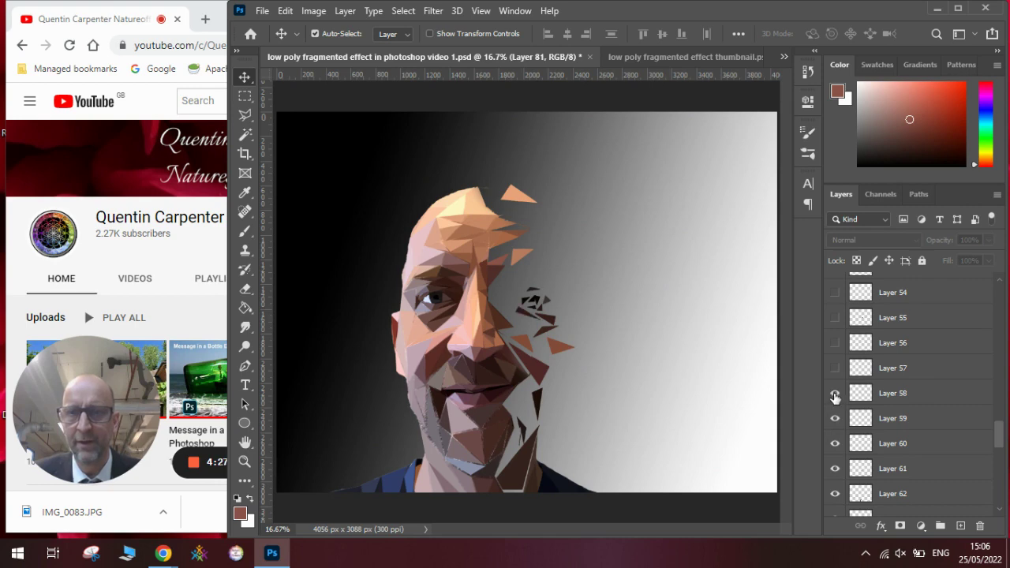
{"action": "left_click", "coordinate": [834, 368]}
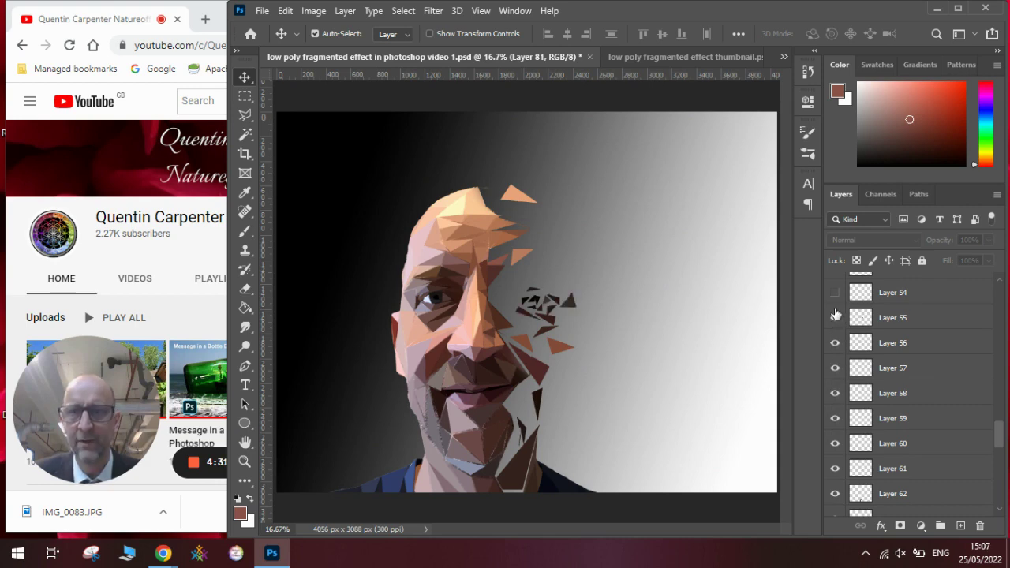
{"action": "left_click", "coordinate": [834, 293]}
{"action": "scroll", "coordinate": [926, 450], "scroll_direction": "up", "scroll_amount": 4}
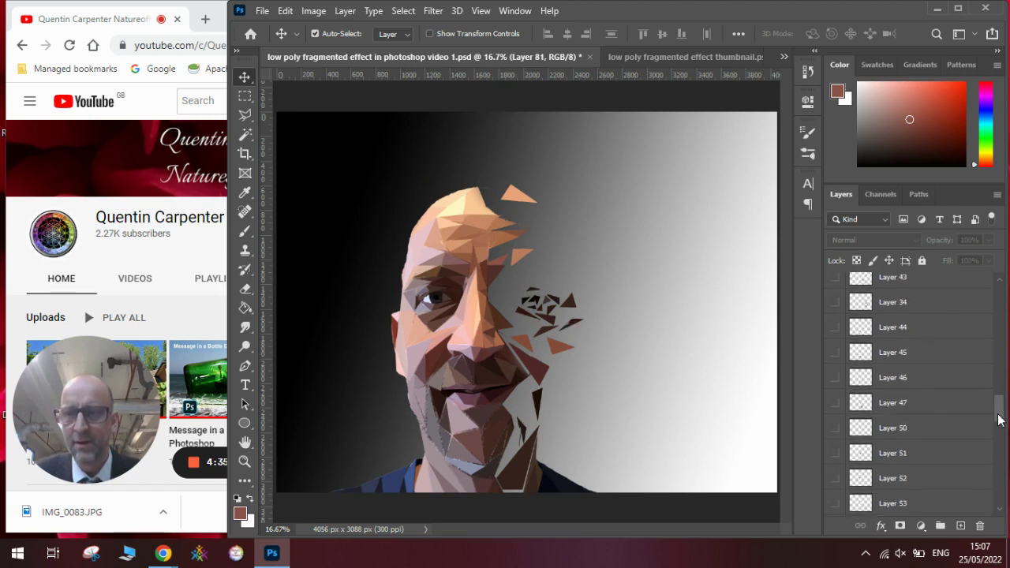
{"action": "scroll", "coordinate": [1000, 418], "scroll_direction": "down", "scroll_amount": 2}
{"action": "left_click", "coordinate": [835, 448]}
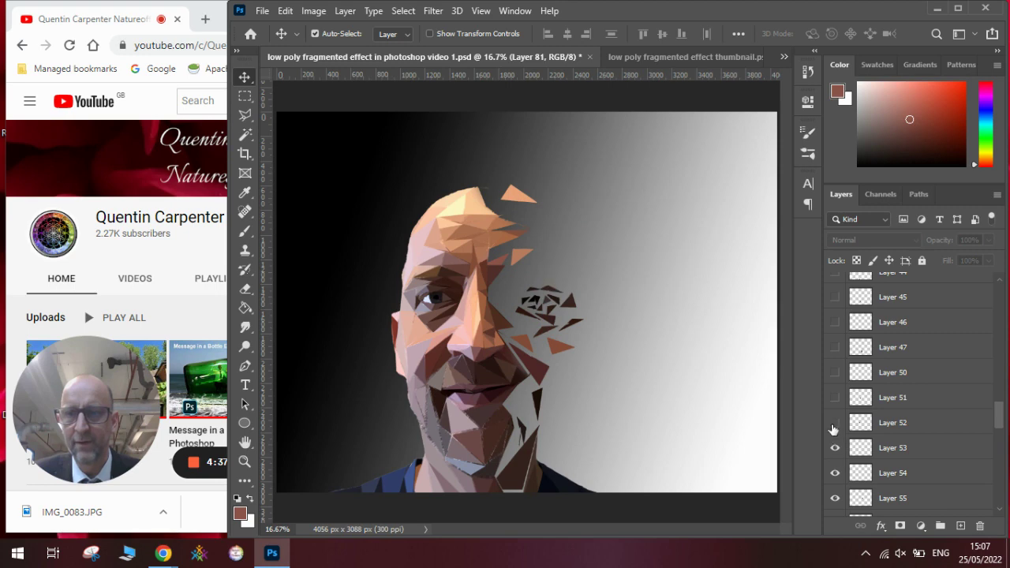
{"action": "left_click", "coordinate": [834, 424]}
{"action": "left_click", "coordinate": [835, 398]}
{"action": "left_click", "coordinate": [835, 373]}
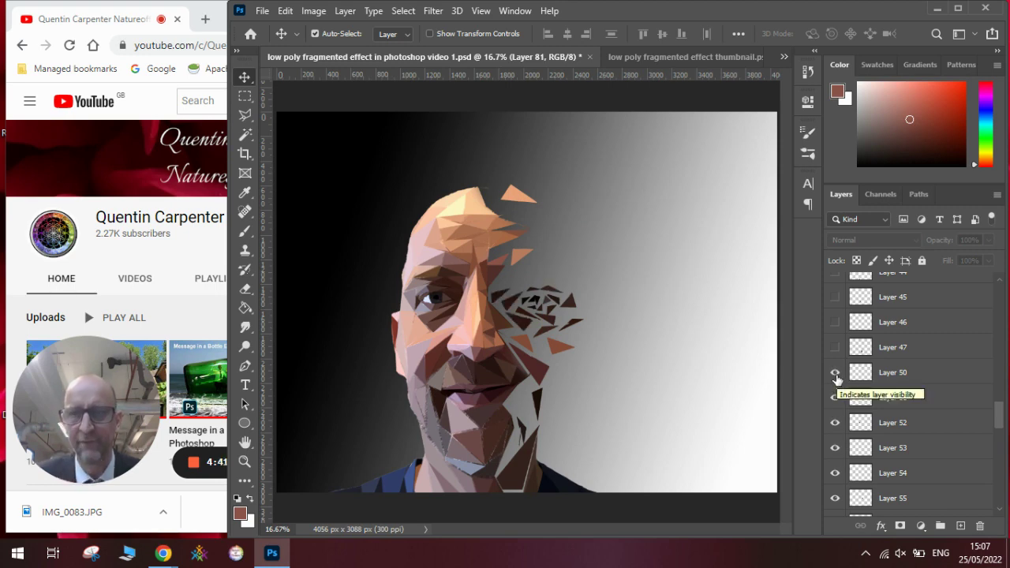
{"action": "left_click", "coordinate": [835, 347]}
{"action": "left_click", "coordinate": [835, 322]}
{"action": "left_click", "coordinate": [835, 296]}
Switch on the next shard layers, Layer 44 down to Layer 36, including Layers 34 and 33.
{"action": "left_click_drag", "start_coordinate": [998, 417], "coordinate": [998, 400]}
{"action": "left_click", "coordinate": [831, 399]}
{"action": "left_click", "coordinate": [833, 368]}
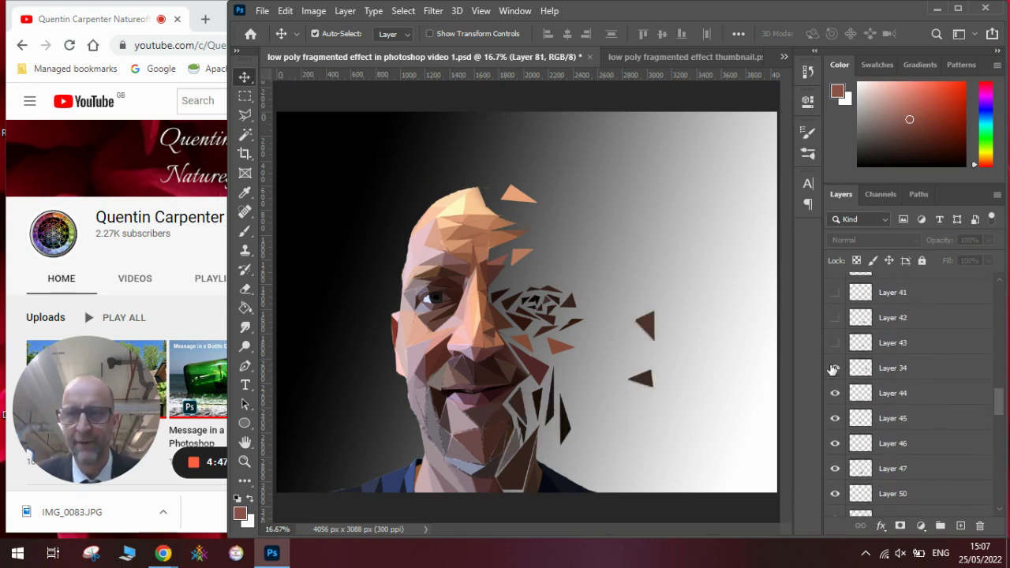
{"action": "left_click", "coordinate": [834, 342]}
{"action": "left_click", "coordinate": [835, 318]}
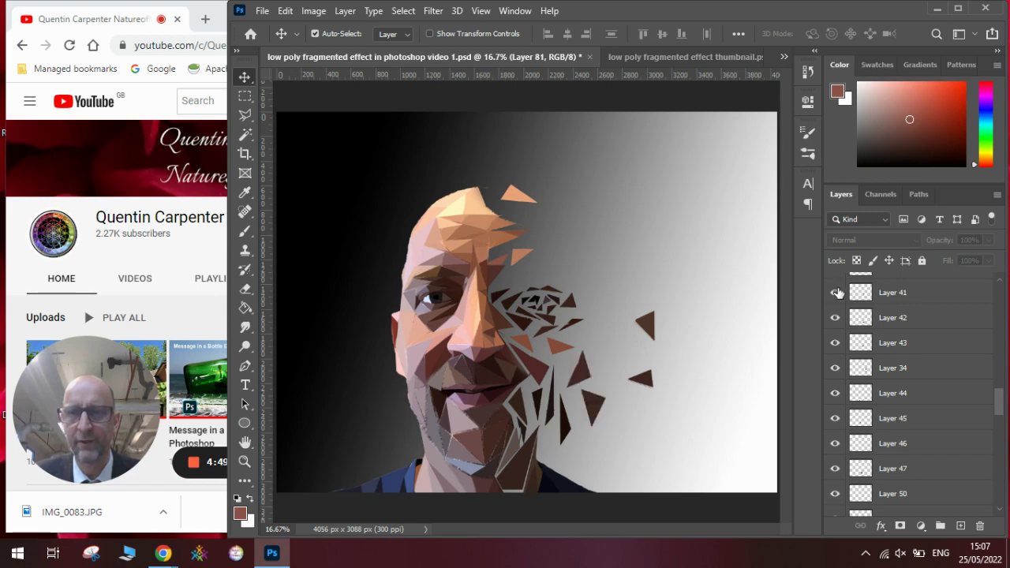
{"action": "left_click", "coordinate": [835, 292]}
{"action": "left_click_drag", "start_coordinate": [1003, 404], "coordinate": [1004, 391]}
{"action": "left_click", "coordinate": [834, 396]}
{"action": "left_click", "coordinate": [835, 371]}
{"action": "left_click", "coordinate": [835, 346]}
{"action": "left_click", "coordinate": [834, 321]}
{"action": "left_click", "coordinate": [835, 296]}
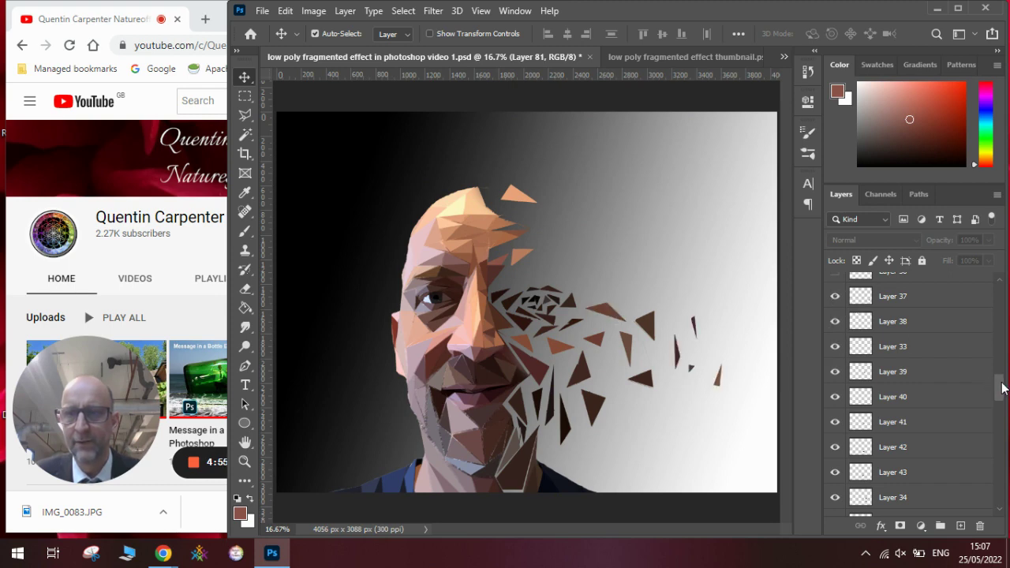
{"action": "left_click_drag", "start_coordinate": [1003, 388], "coordinate": [1002, 369]}
{"action": "left_click", "coordinate": [835, 433]}
Switch on the remaining shard layers from Layer 35 down to Layer 4.
{"action": "left_click_drag", "start_coordinate": [835, 426], "coordinate": [835, 314]}
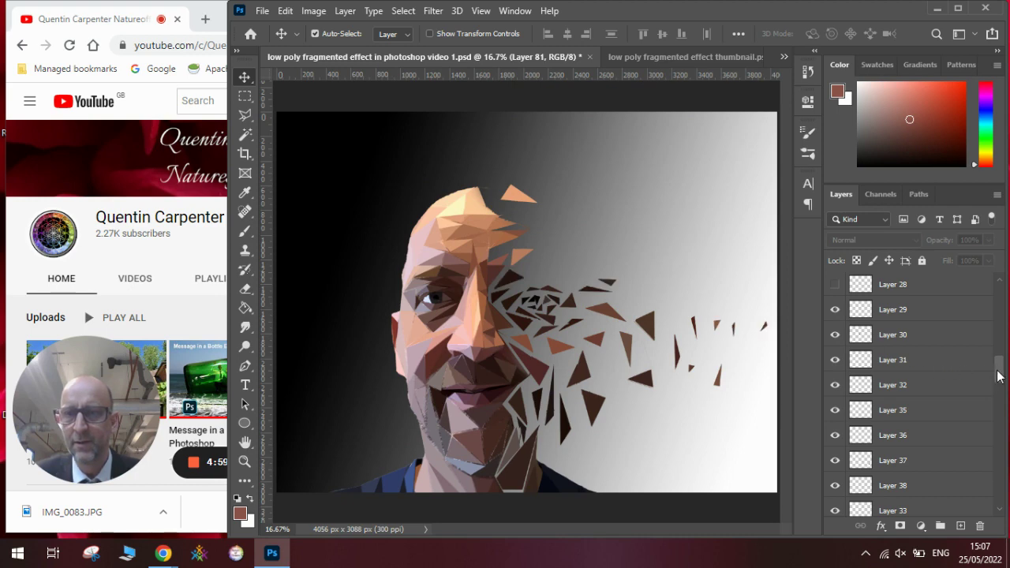
{"action": "left_click_drag", "start_coordinate": [1001, 375], "coordinate": [1000, 367]}
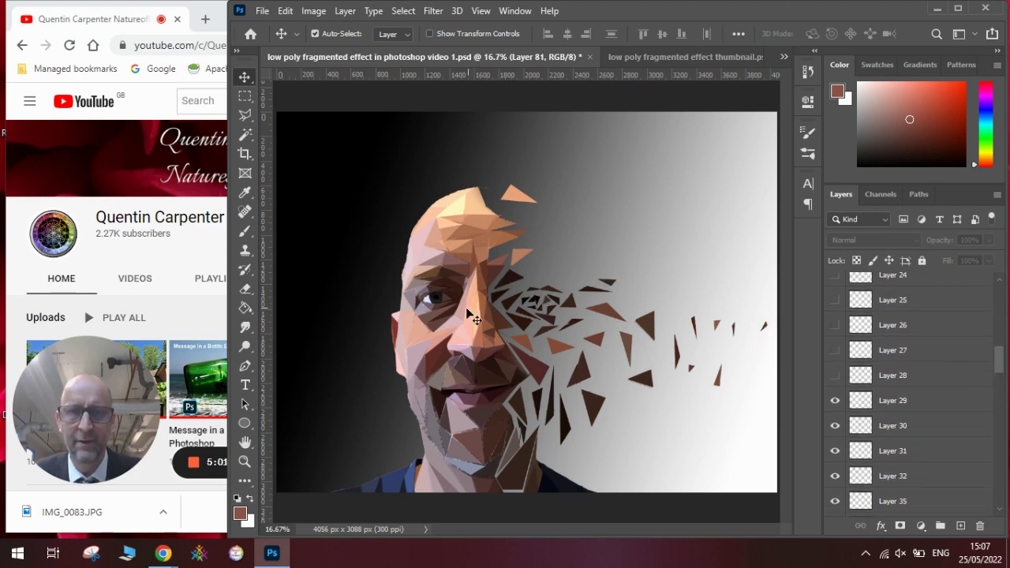
{"action": "left_click_drag", "start_coordinate": [835, 376], "coordinate": [837, 288]}
{"action": "scroll", "coordinate": [1003, 359], "scroll_direction": "up", "scroll_amount": 5}
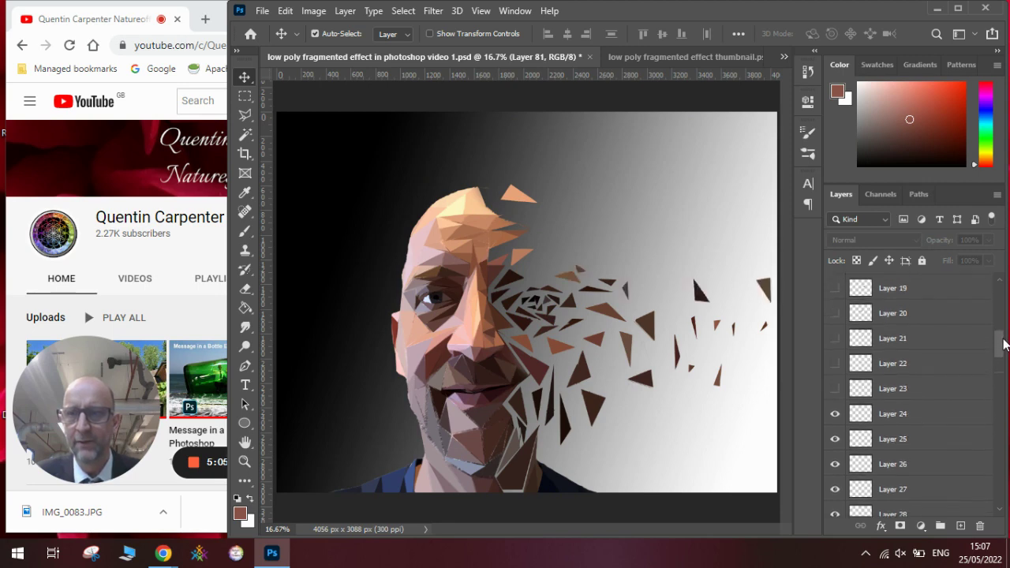
{"action": "left_click_drag", "start_coordinate": [837, 458], "coordinate": [841, 319]}
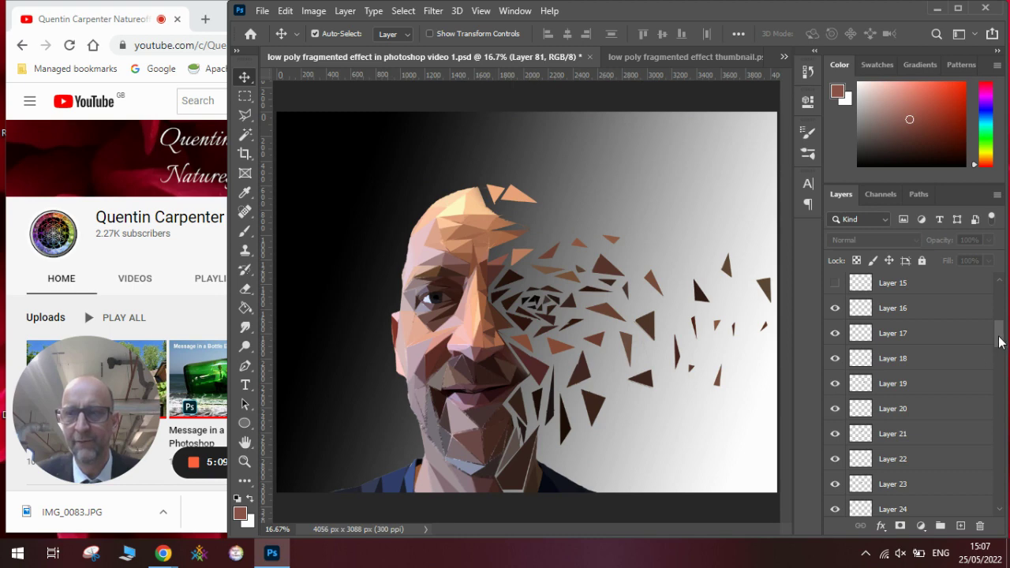
{"action": "scroll", "coordinate": [1000, 341], "scroll_direction": "up", "scroll_amount": 2}
{"action": "left_click_drag", "start_coordinate": [836, 377], "coordinate": [836, 276]}
{"action": "scroll", "coordinate": [1000, 339], "scroll_direction": "up", "scroll_amount": 2}
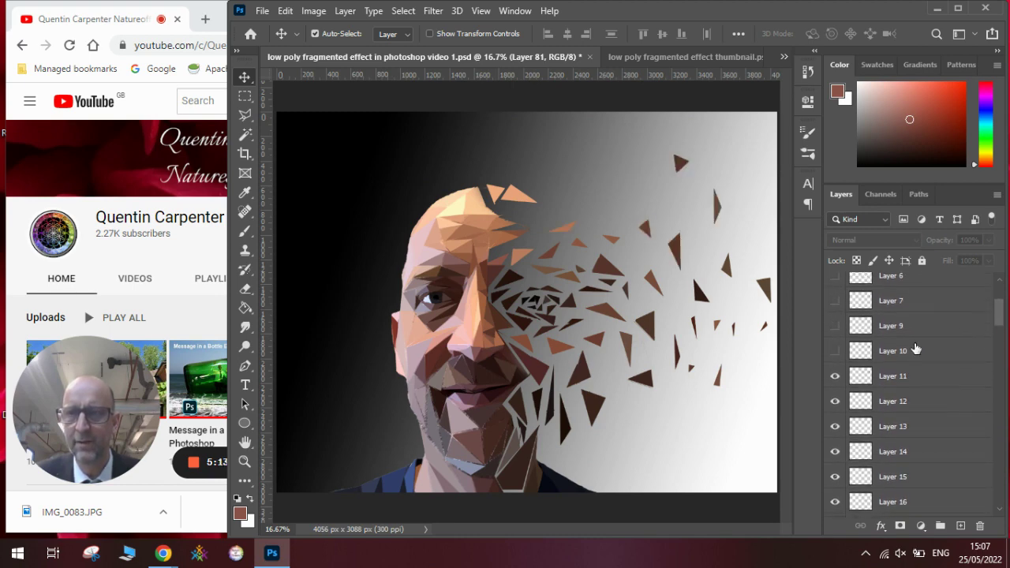
{"action": "left_click_drag", "start_coordinate": [837, 351], "coordinate": [838, 279]}
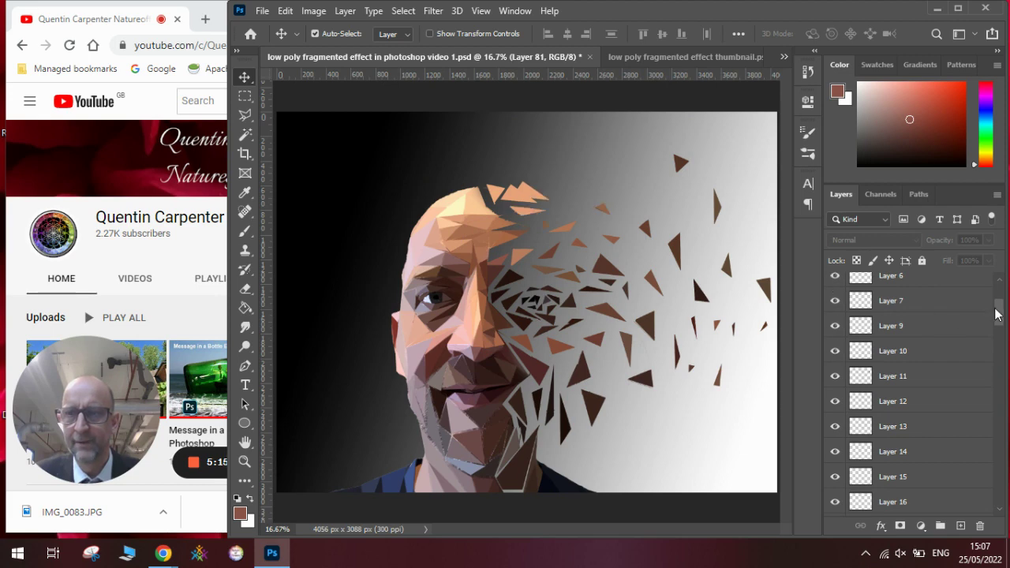
{"action": "scroll", "coordinate": [997, 314], "scroll_direction": "up", "scroll_amount": 2}
{"action": "left_click_drag", "start_coordinate": [838, 359], "coordinate": [837, 312]}
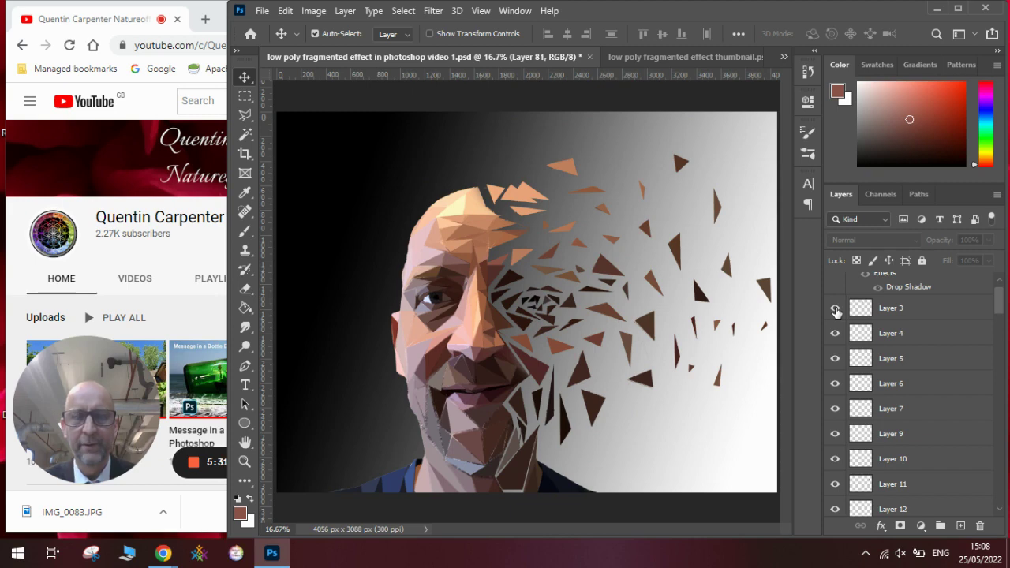
Select the layers from Layer 3 down to Layer 1 and merge them into one Layer 3.
{"action": "left_click", "coordinate": [909, 315]}
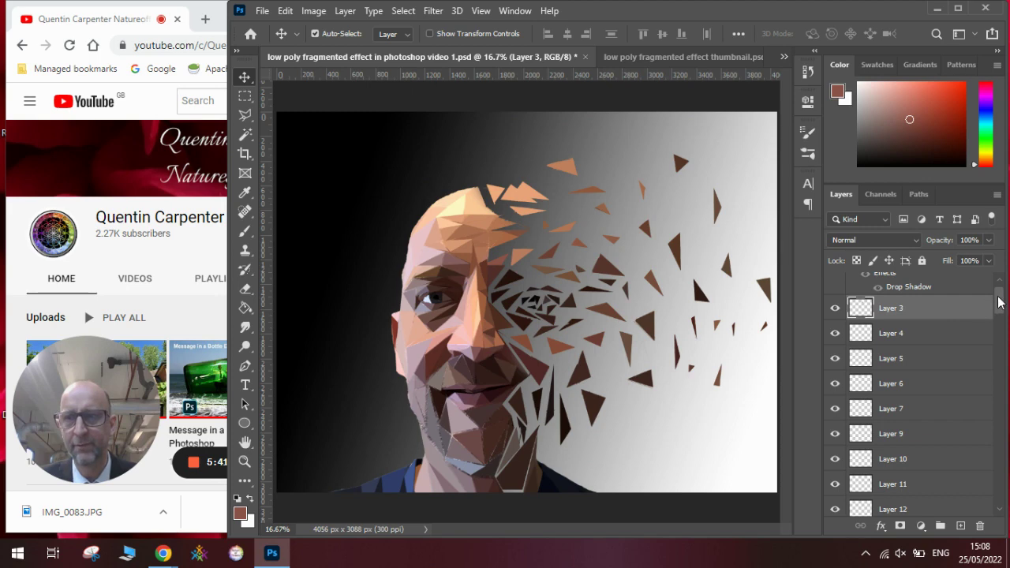
{"action": "left_click_drag", "start_coordinate": [998, 300], "coordinate": [1000, 488]}
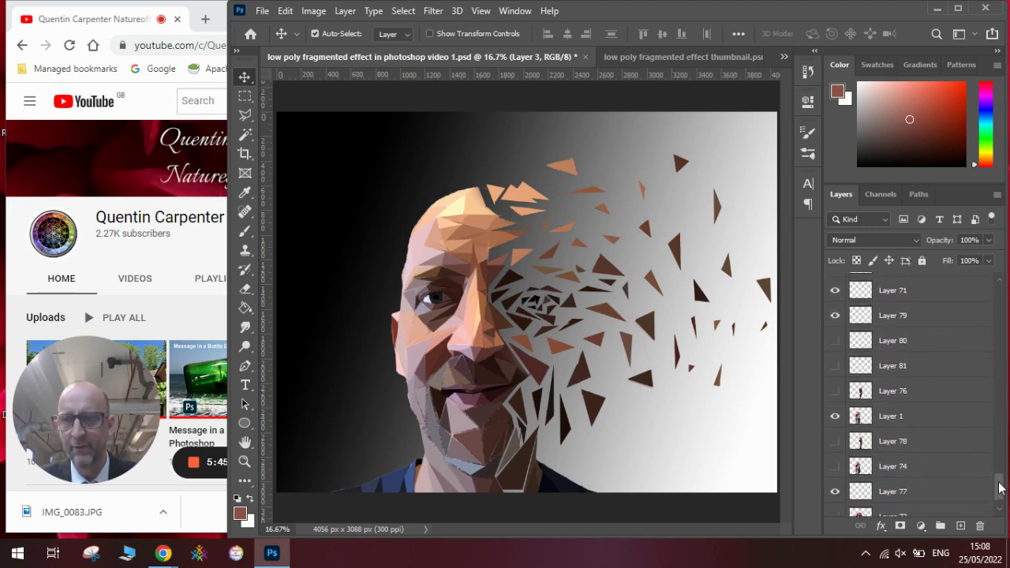
{"action": "left_click", "coordinate": [906, 419], "text": "shift"}
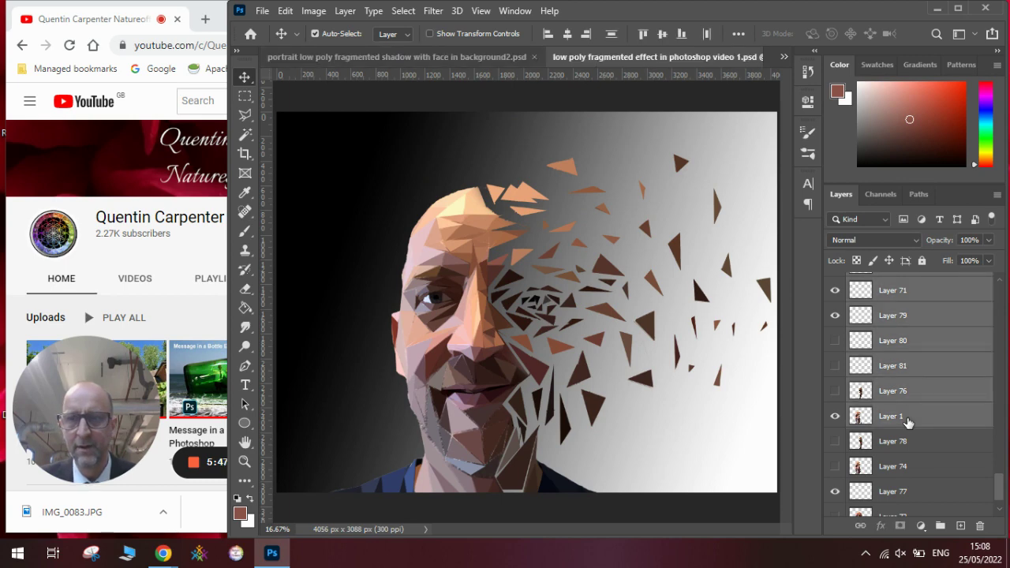
{"action": "right_click", "coordinate": [907, 418]}
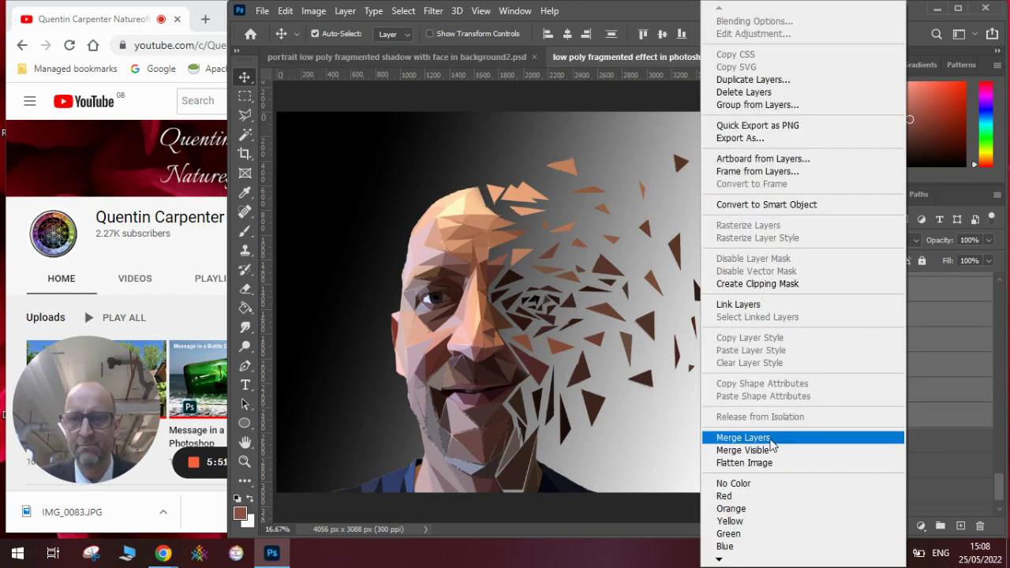
{"action": "left_click", "coordinate": [743, 437]}
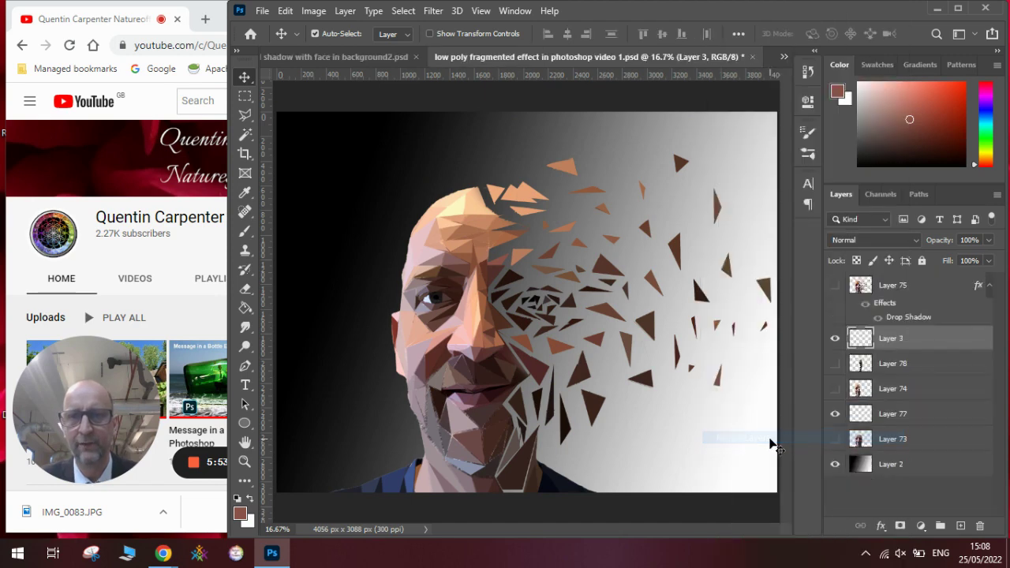
Enable Drop Shadow in Layer 3's Blending Options, trying Outer Glow briefly and then removing it.
{"action": "right_click", "coordinate": [905, 340]}
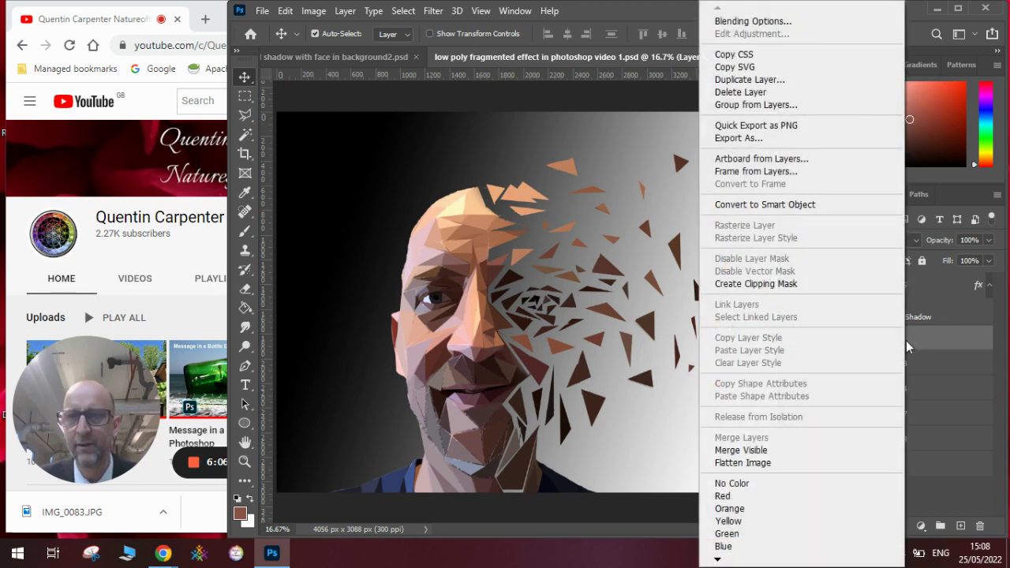
{"action": "left_click", "coordinate": [808, 22]}
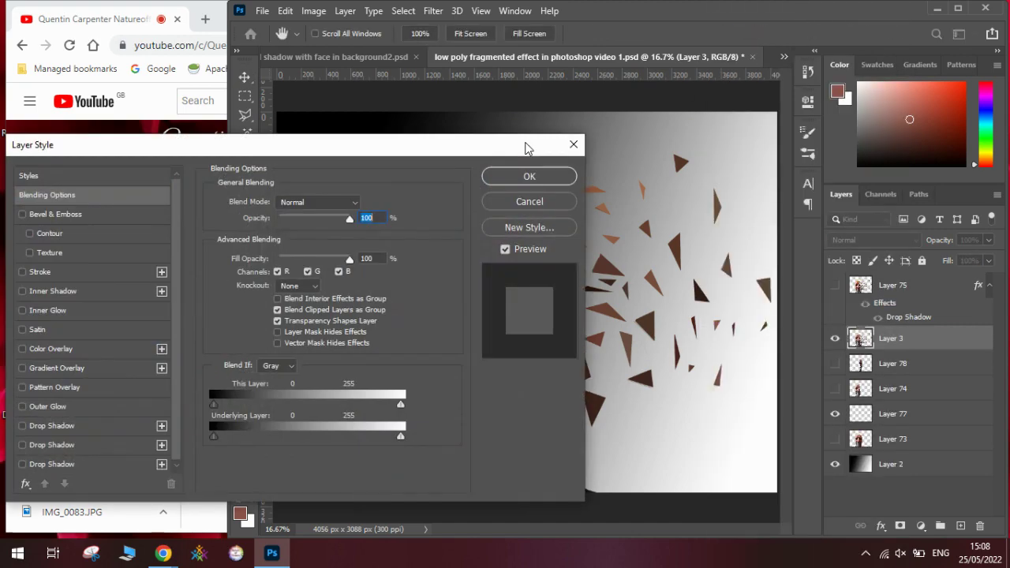
{"action": "left_click_drag", "start_coordinate": [414, 150], "coordinate": [904, 124]}
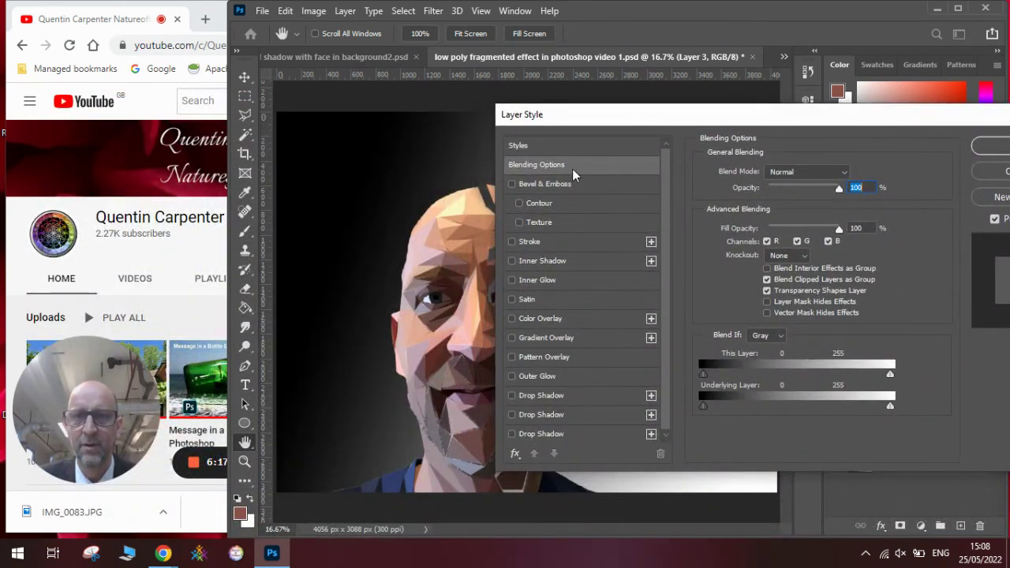
{"action": "left_click", "coordinate": [527, 395]}
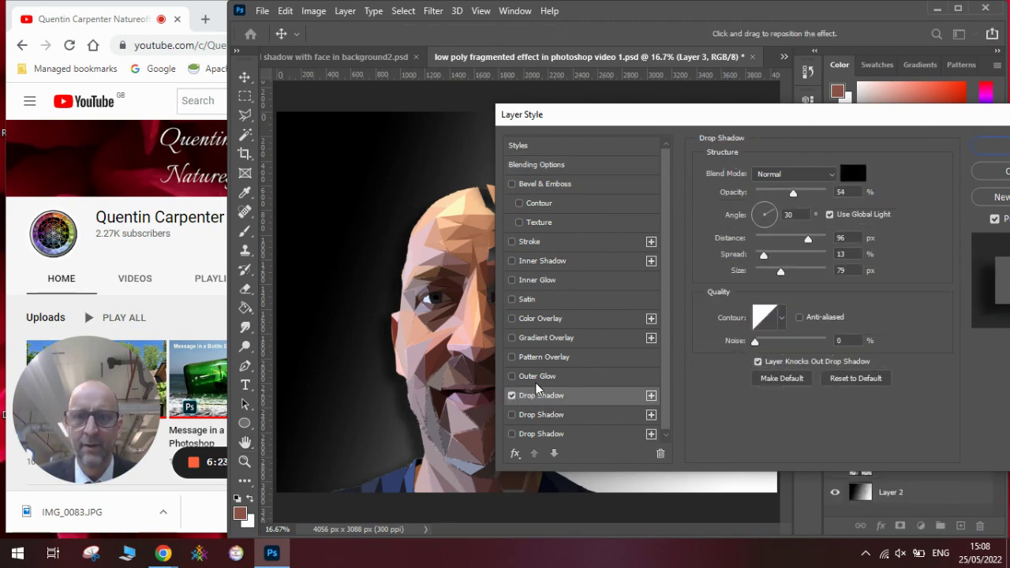
{"action": "left_click", "coordinate": [544, 378]}
{"action": "left_click", "coordinate": [537, 399]}
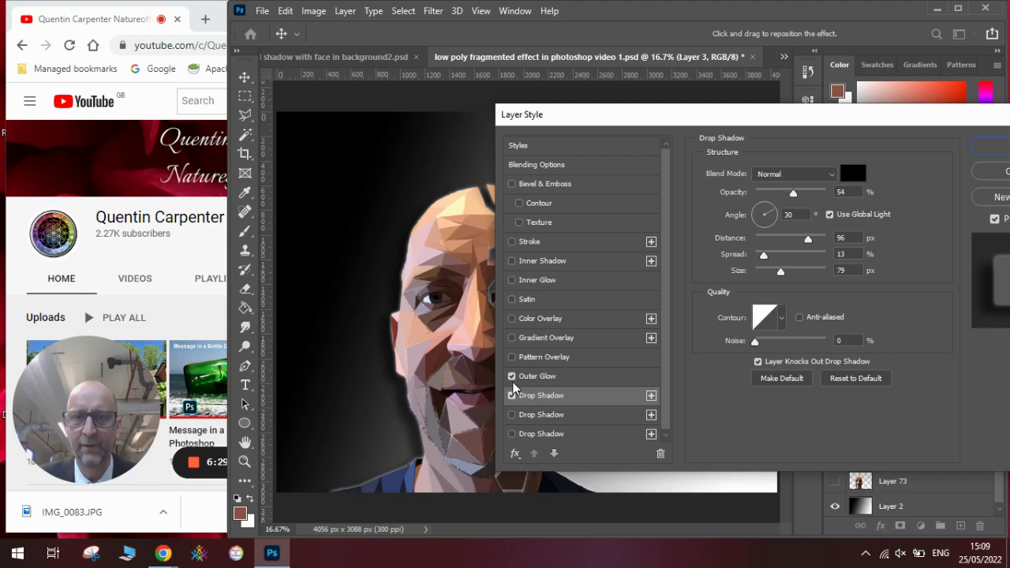
{"action": "left_click", "coordinate": [511, 375]}
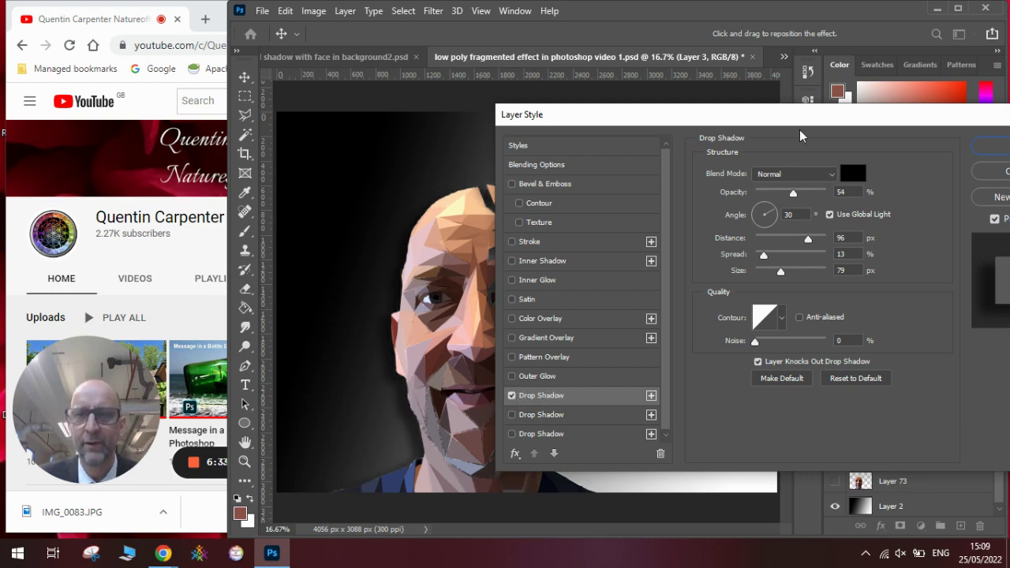
Tune the drop shadow to -169° angle, 55% opacity, 57 px distance, 26% spread, 84 px size, and apply it.
{"action": "left_click_drag", "start_coordinate": [799, 127], "coordinate": [905, 92]}
{"action": "left_click_drag", "start_coordinate": [858, 174], "coordinate": [859, 188]}
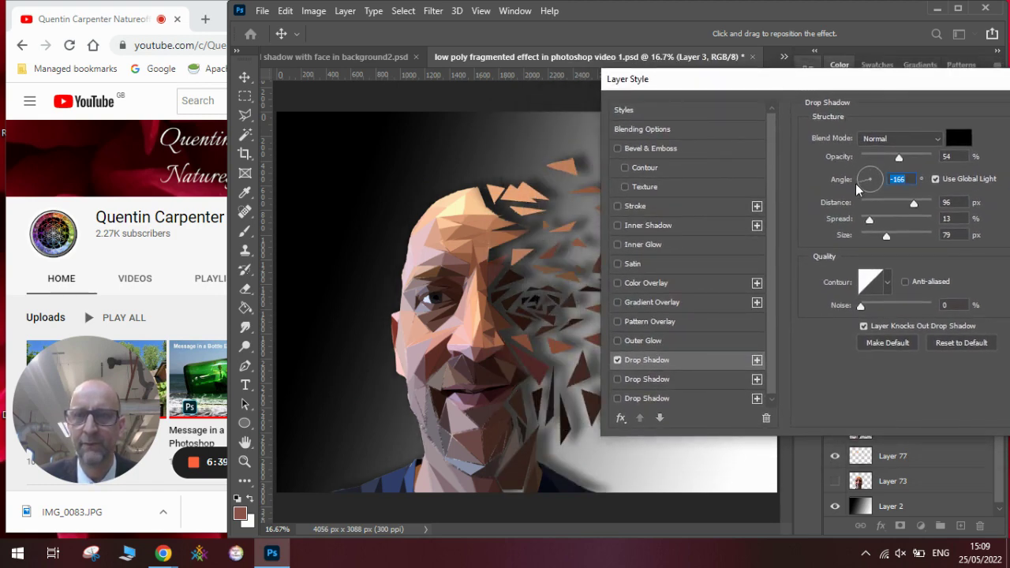
{"action": "mouse_move", "coordinate": [857, 186]}
{"action": "left_mouse_down"}
{"action": "mouse_move", "coordinate": [858, 172]}
{"action": "mouse_move", "coordinate": [871, 170]}
{"action": "mouse_move", "coordinate": [875, 194]}
{"action": "mouse_move", "coordinate": [862, 172]}
{"action": "mouse_move", "coordinate": [856, 187]}
{"action": "left_mouse_up"}
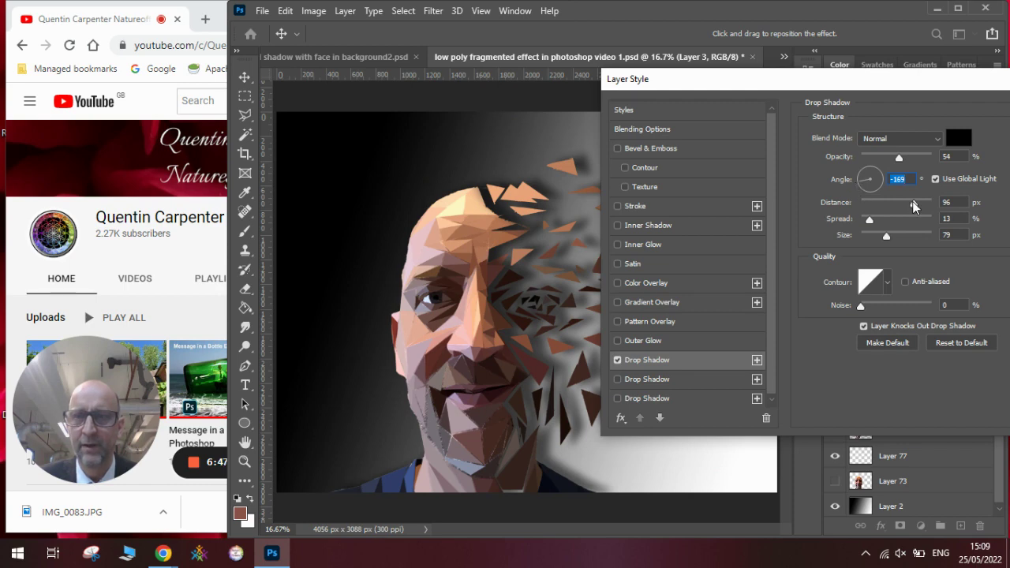
{"action": "left_click_drag", "start_coordinate": [913, 204], "coordinate": [885, 241]}
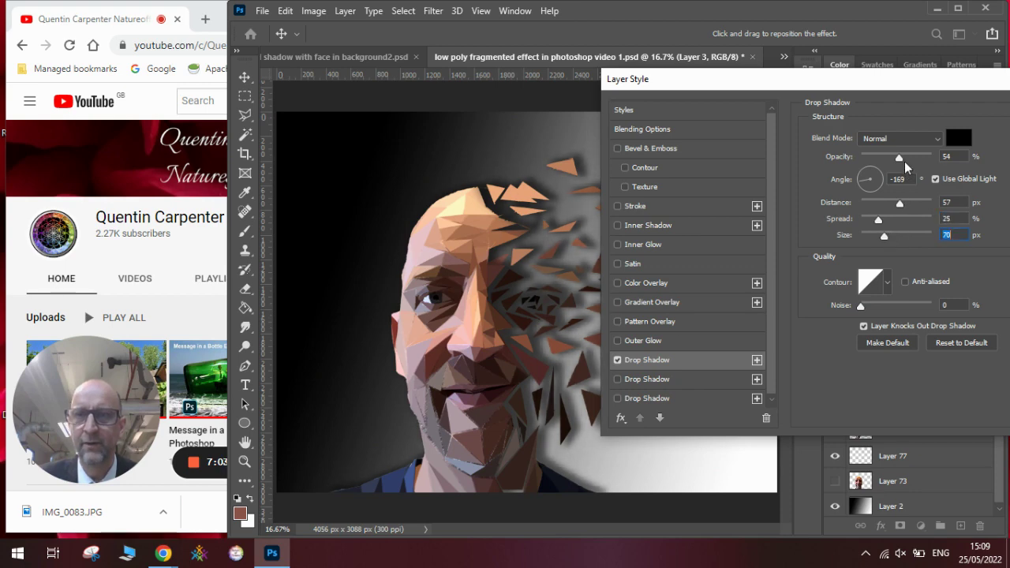
{"action": "mouse_move", "coordinate": [902, 162]}
{"action": "left_mouse_down"}
{"action": "mouse_move", "coordinate": [931, 162]}
{"action": "mouse_move", "coordinate": [902, 161]}
{"action": "left_mouse_up"}
{"action": "left_click_drag", "start_coordinate": [900, 204], "coordinate": [889, 240]}
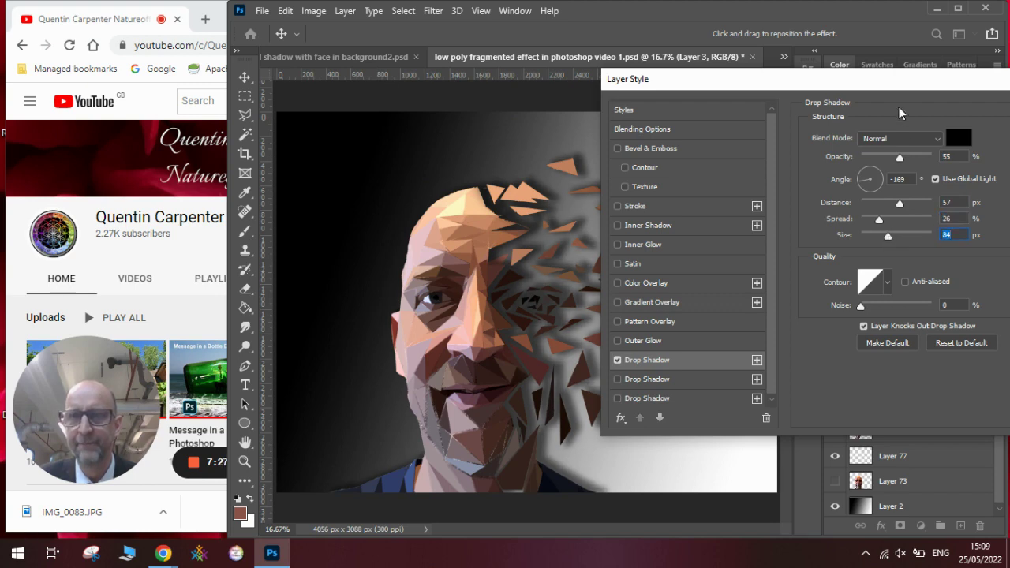
{"action": "left_click_drag", "start_coordinate": [886, 89], "coordinate": [558, 86]}
{"action": "left_click", "coordinate": [773, 117]}
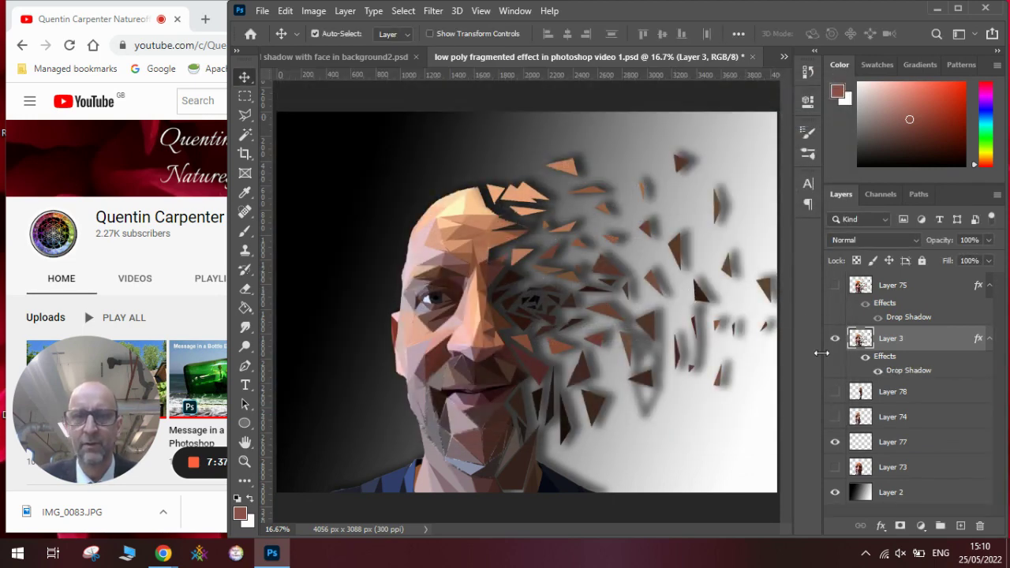
Apply a Vibrance adjustment to Layer 3 with Vibrance +50 and Saturation +16.
{"action": "left_click", "coordinate": [313, 10]}
{"action": "mouse_move", "coordinate": [338, 49]}
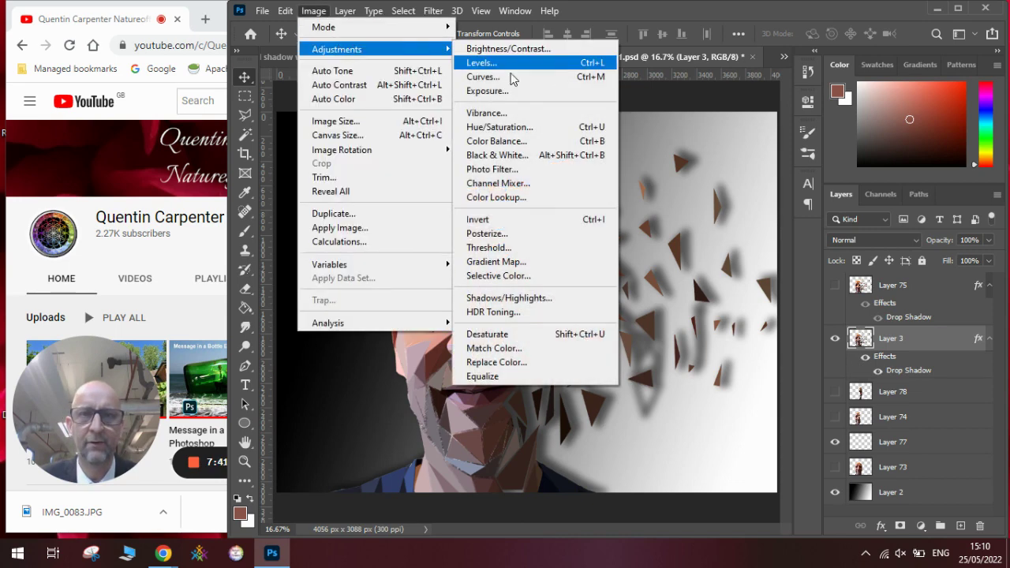
{"action": "left_click", "coordinate": [513, 115]}
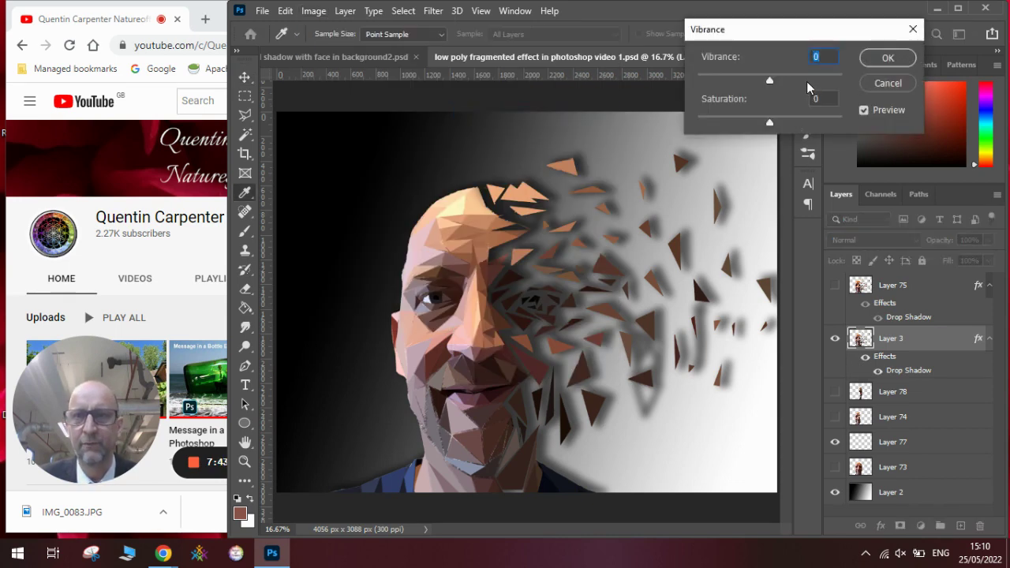
{"action": "left_click", "coordinate": [805, 80]}
{"action": "left_click_drag", "start_coordinate": [818, 79], "coordinate": [805, 79]}
{"action": "left_click_drag", "start_coordinate": [770, 122], "coordinate": [782, 122]}
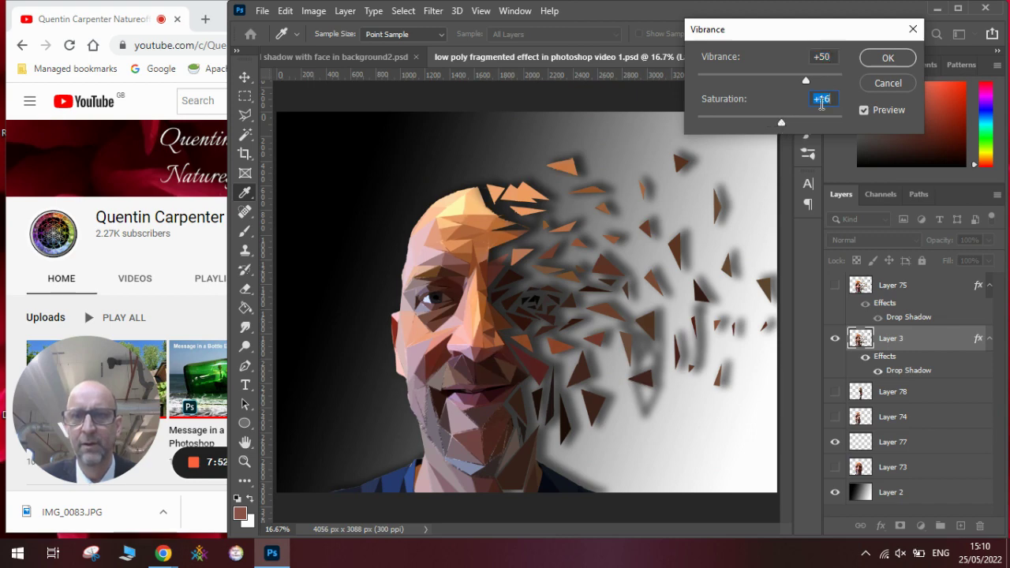
{"action": "left_click", "coordinate": [889, 63]}
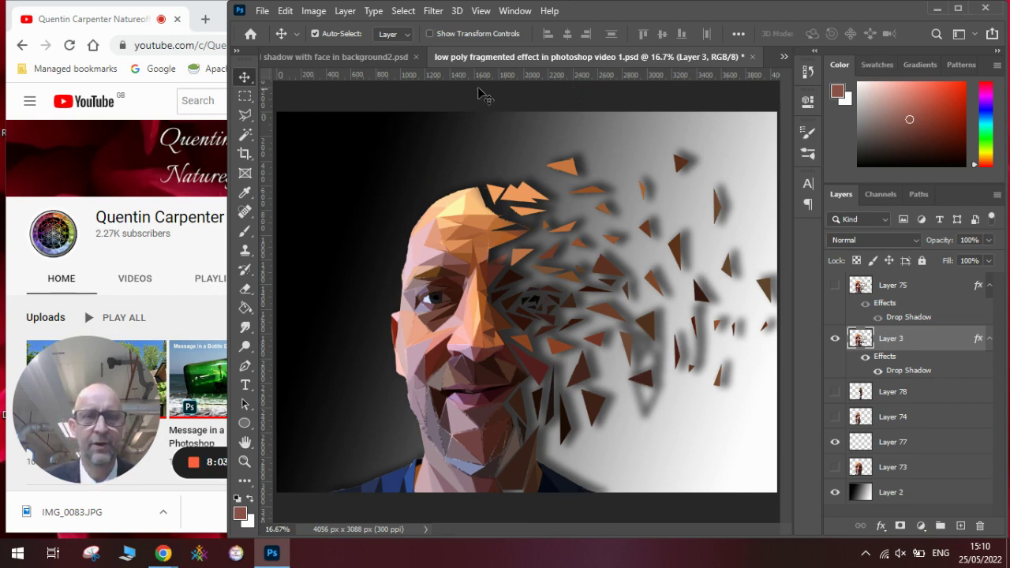
Bring the Chrome window showing the YouTube channel page in front of Photoshop.
{"action": "left_click", "coordinate": [204, 249]}
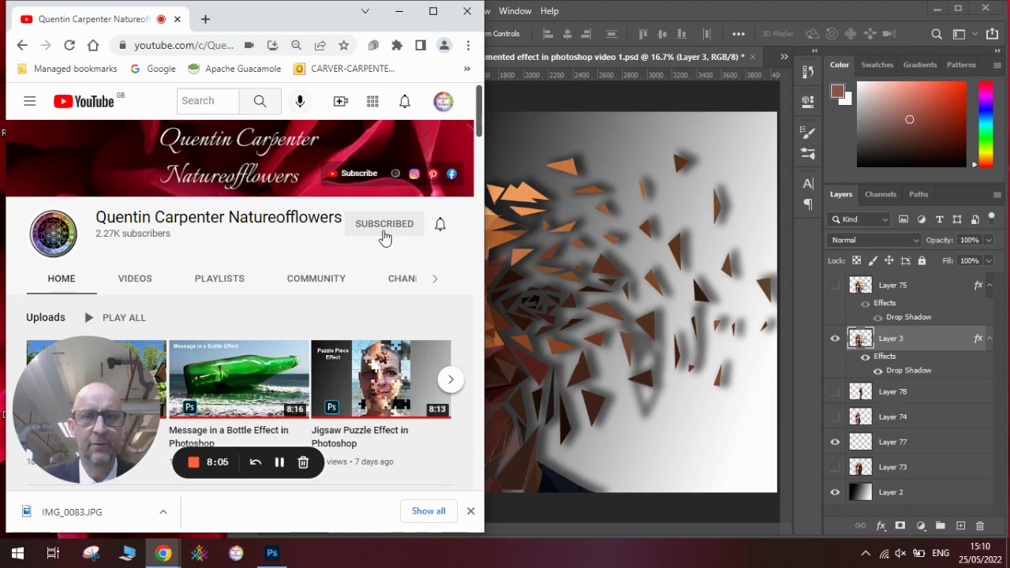